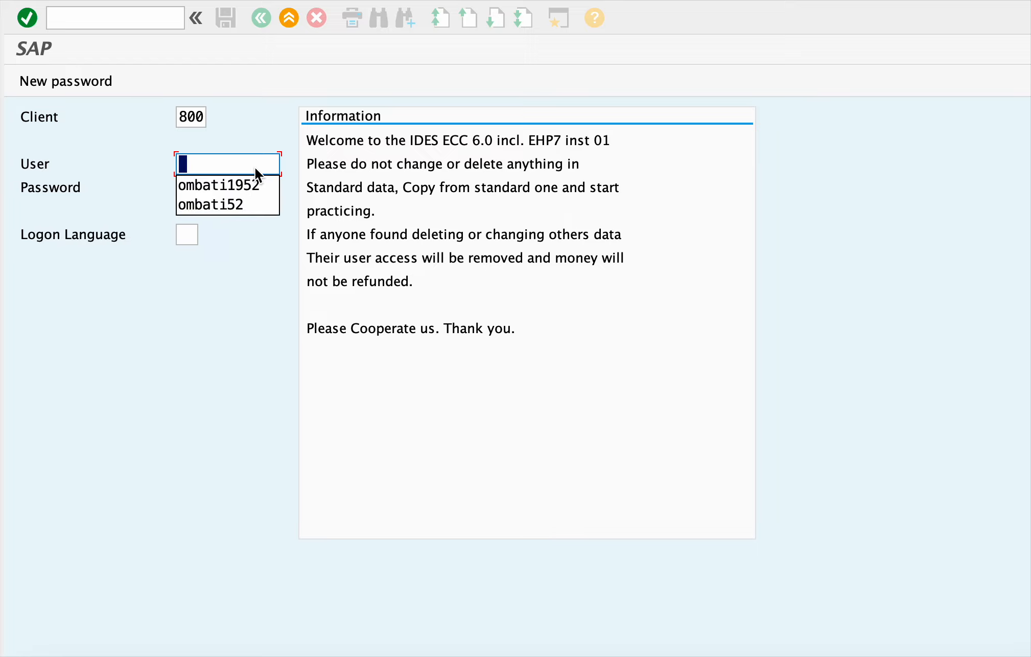
- Log on to client 800 with the saved user name and the account password
left_click(233, 197)
left_click(229, 182)
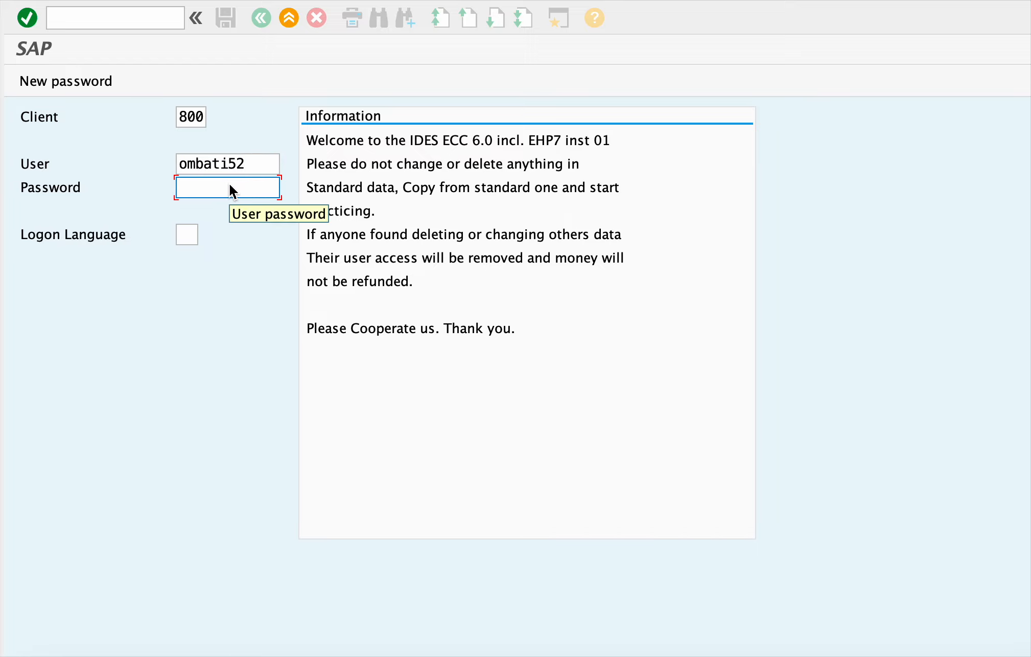
type("**********")
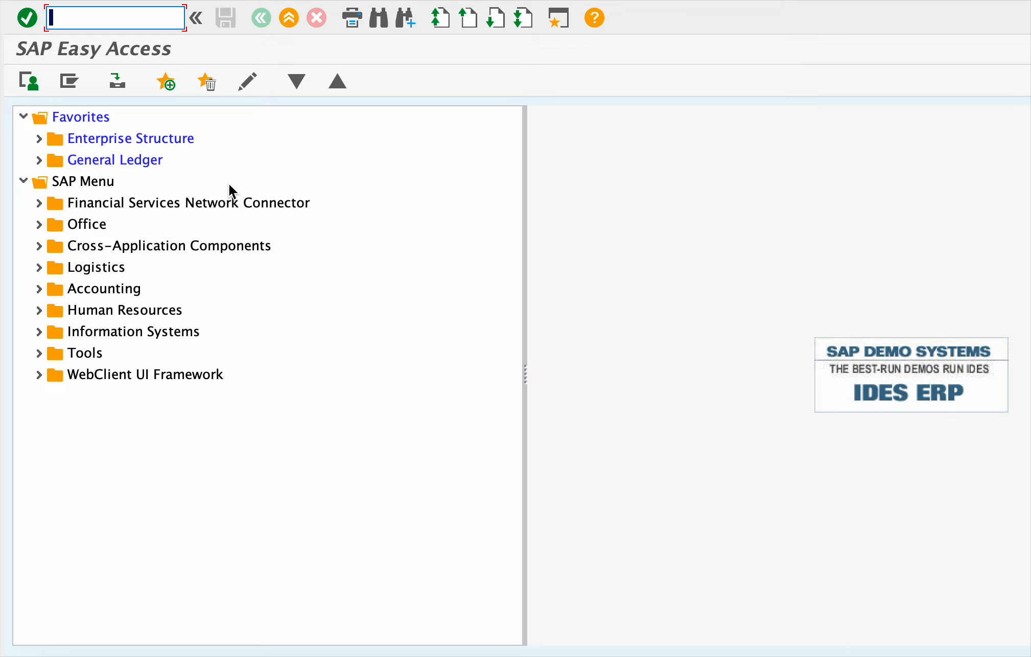
- Run SPRO and expand the Reference IMG to Financial Accounting (New) > Global Settings > Ledgers > Fields
type("spro")
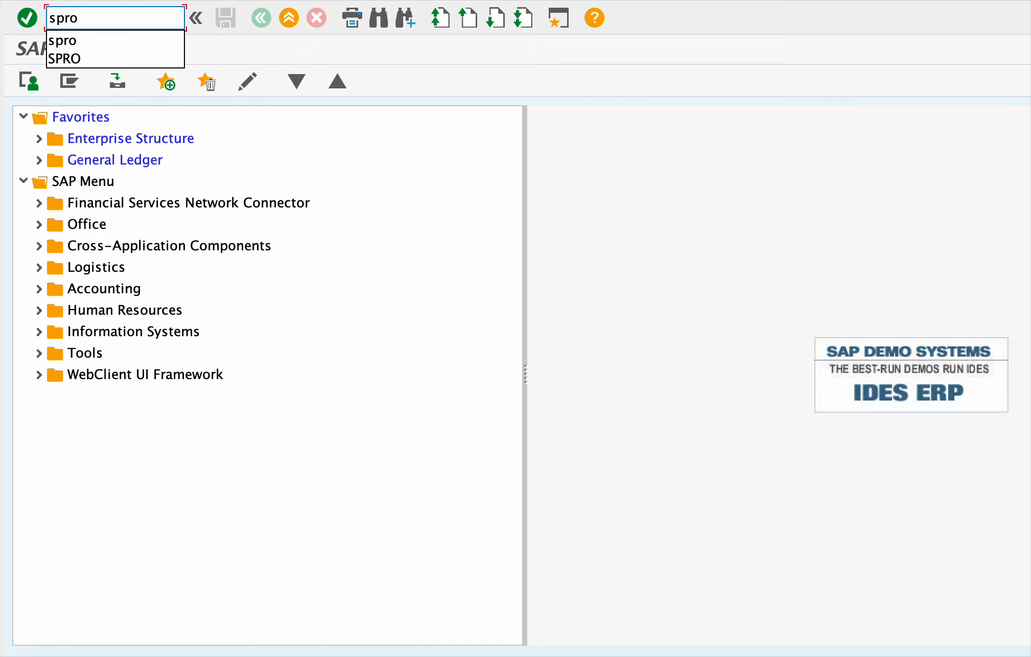
key("Return")
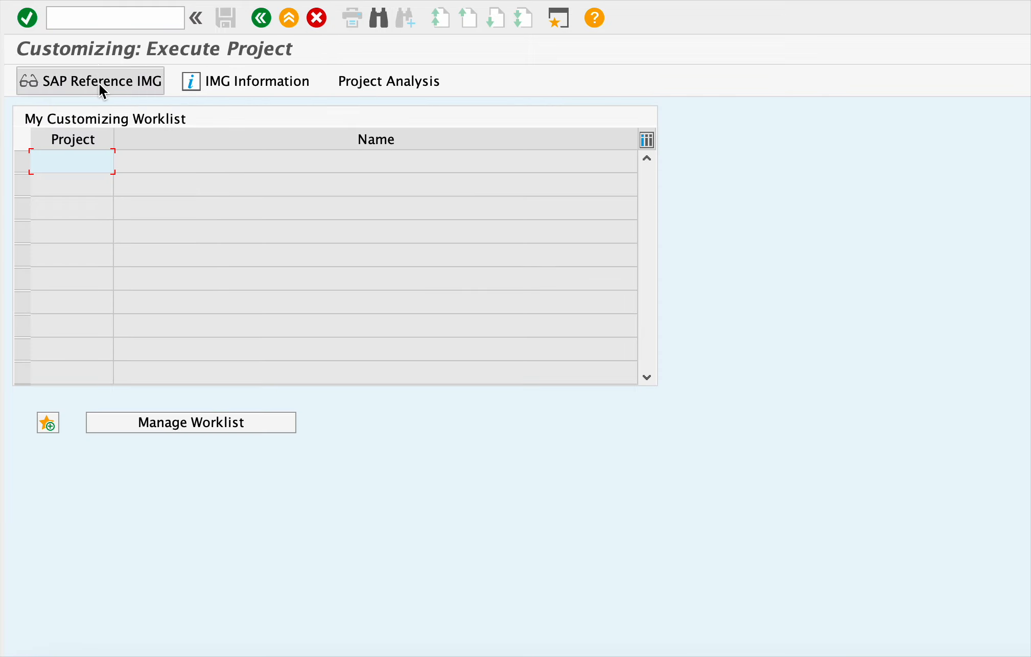
left_click(145, 88)
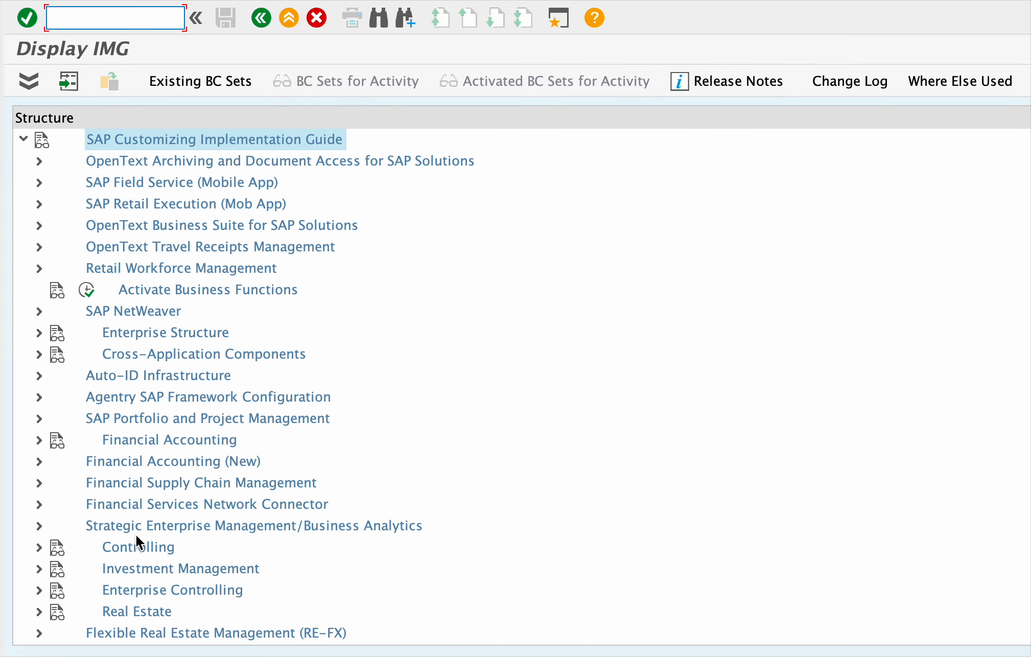
scroll(119, 502, "down", 1)
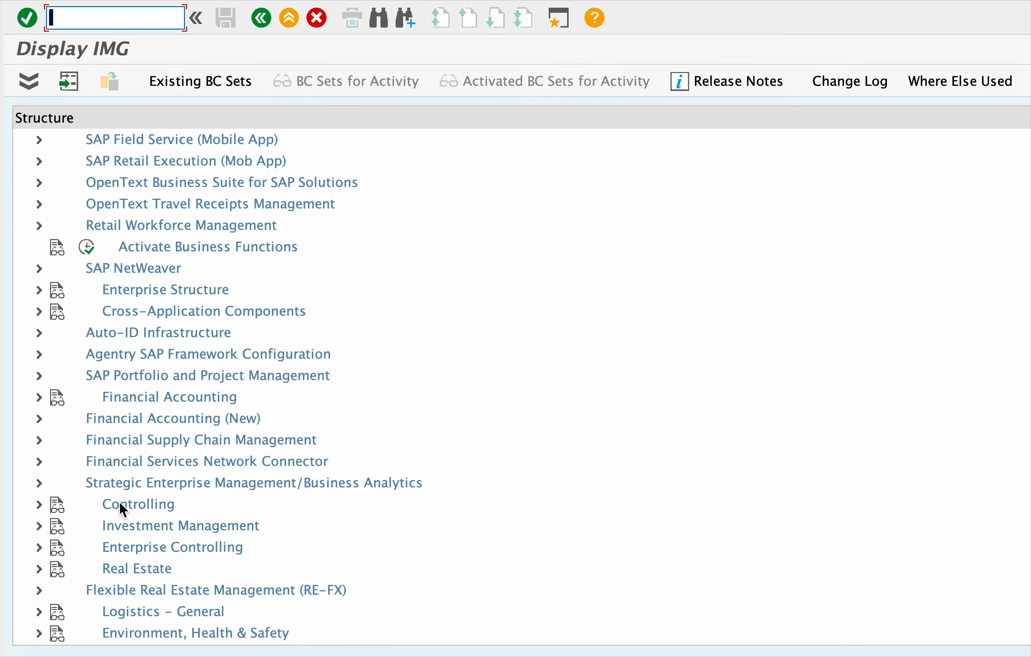
left_click(39, 420)
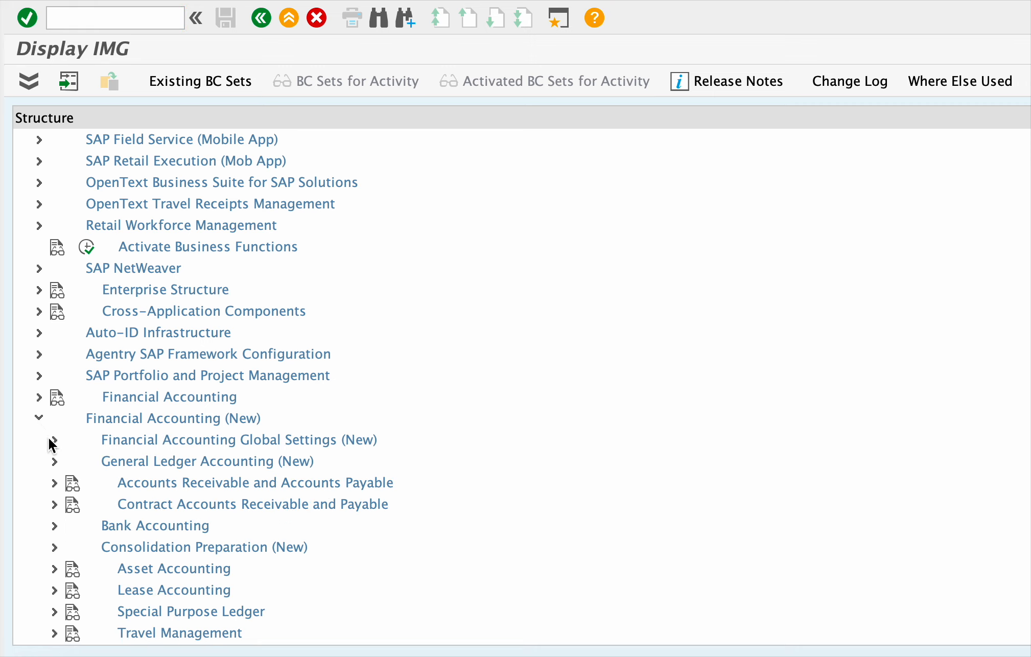
left_click(53, 440)
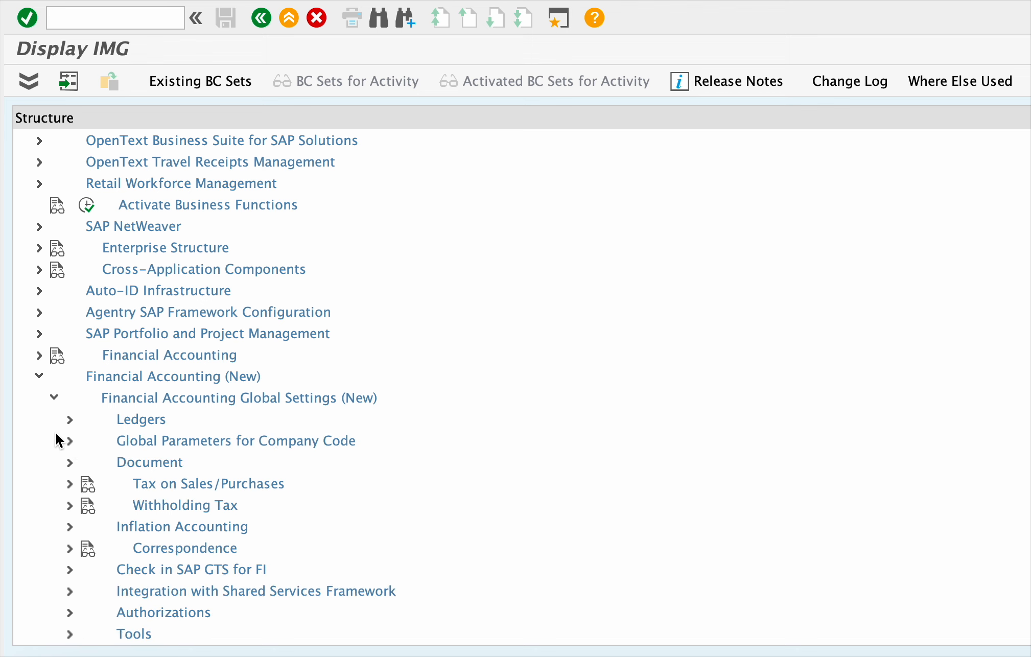
left_click(70, 420)
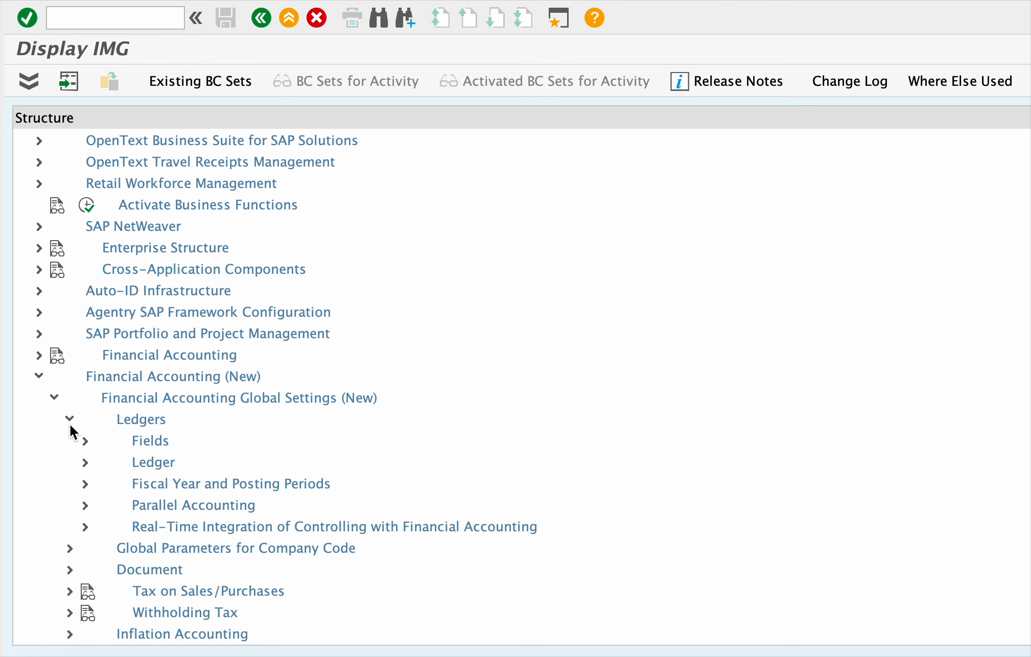
left_click(85, 441)
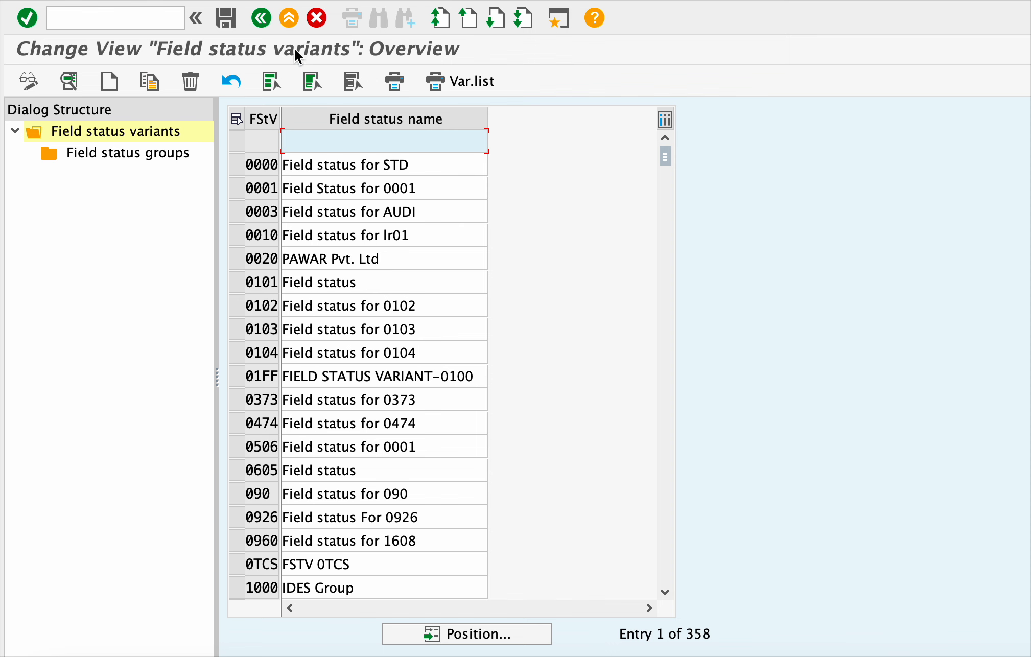
- Read the Define Field Status Variants documentation, then return to the IMG tree
left_click(260, 24)
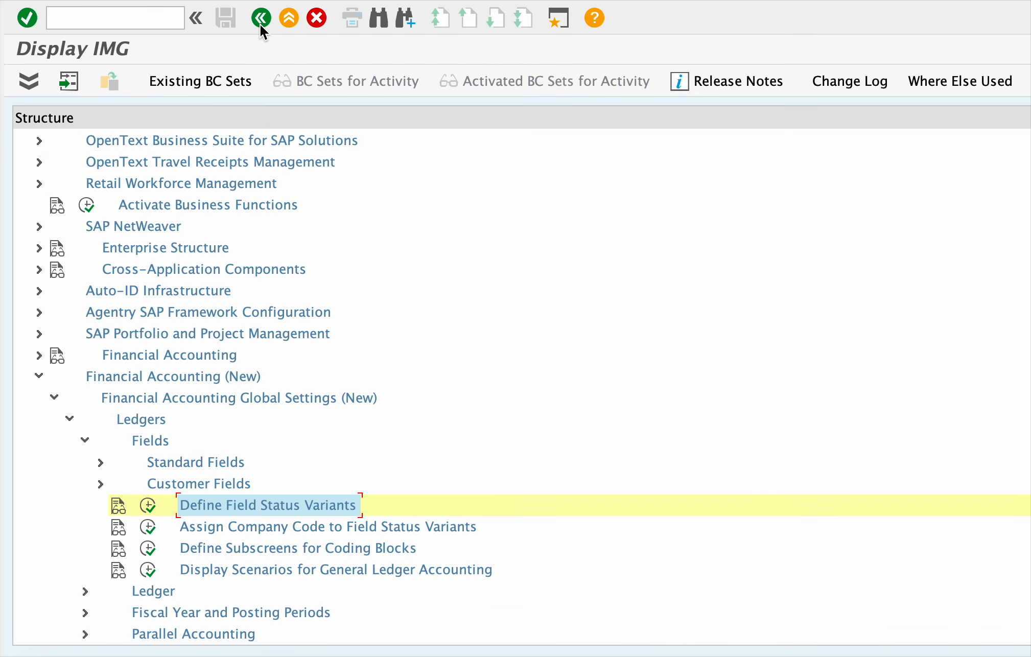
left_click(120, 511)
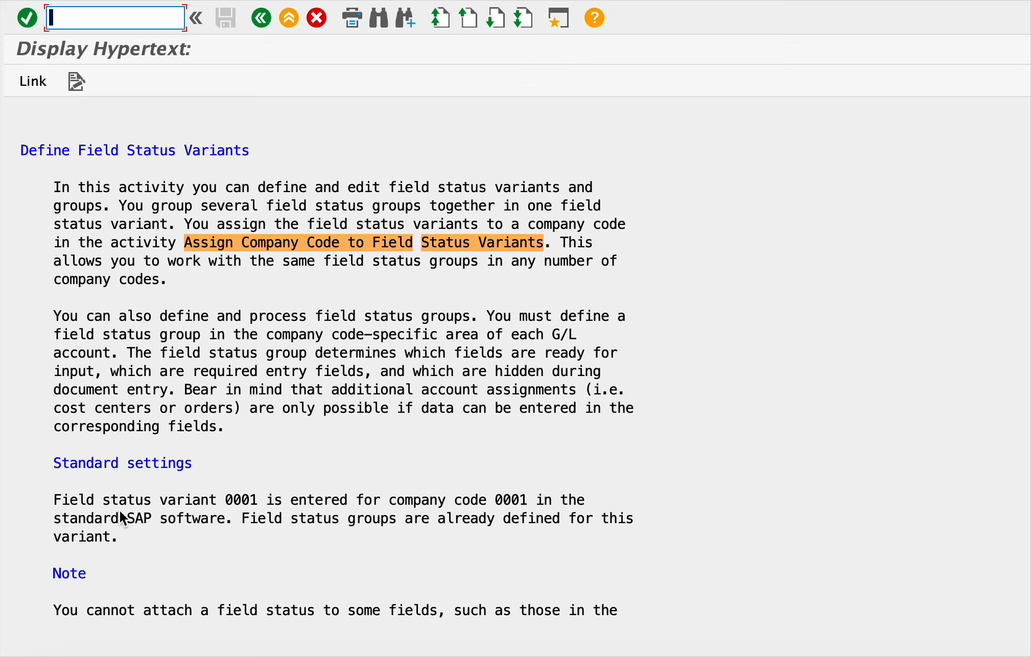
scroll(503, 533, "down", 1)
scroll(500, 522, "down", 3)
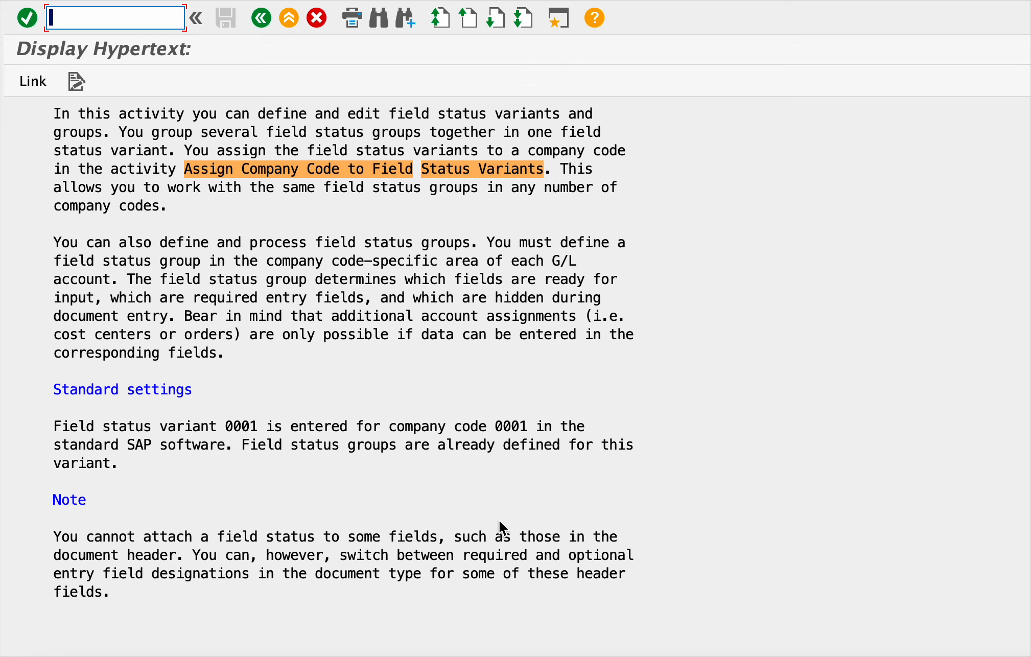
scroll(499, 520, "up", 2)
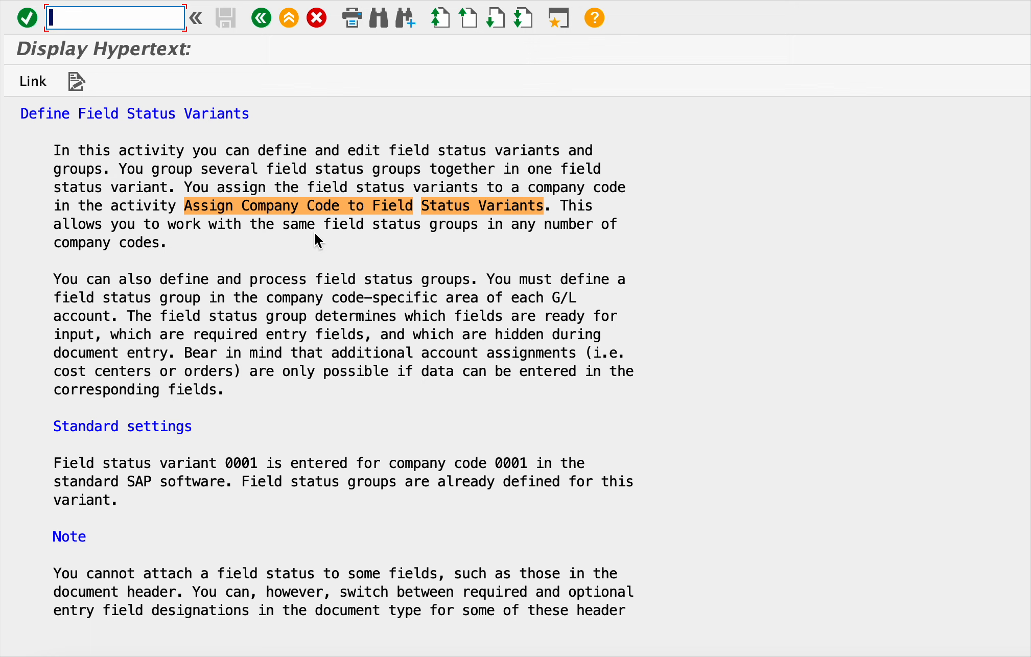
left_click(268, 21)
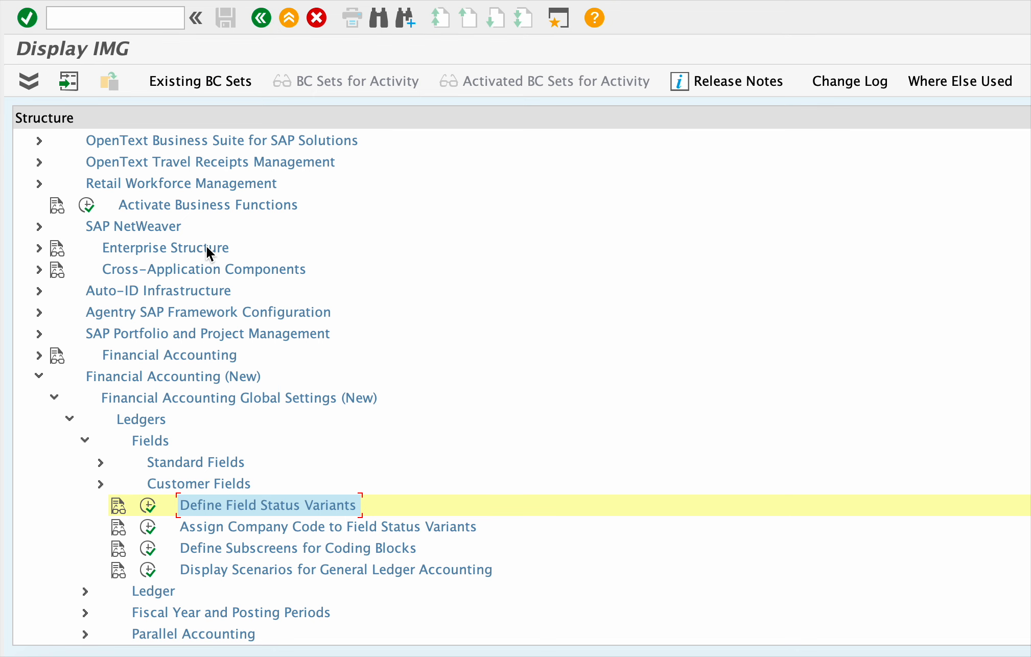
- Execute Define Field Status Variants again, widen the FStV column, then switch to the slides
left_click(151, 506)
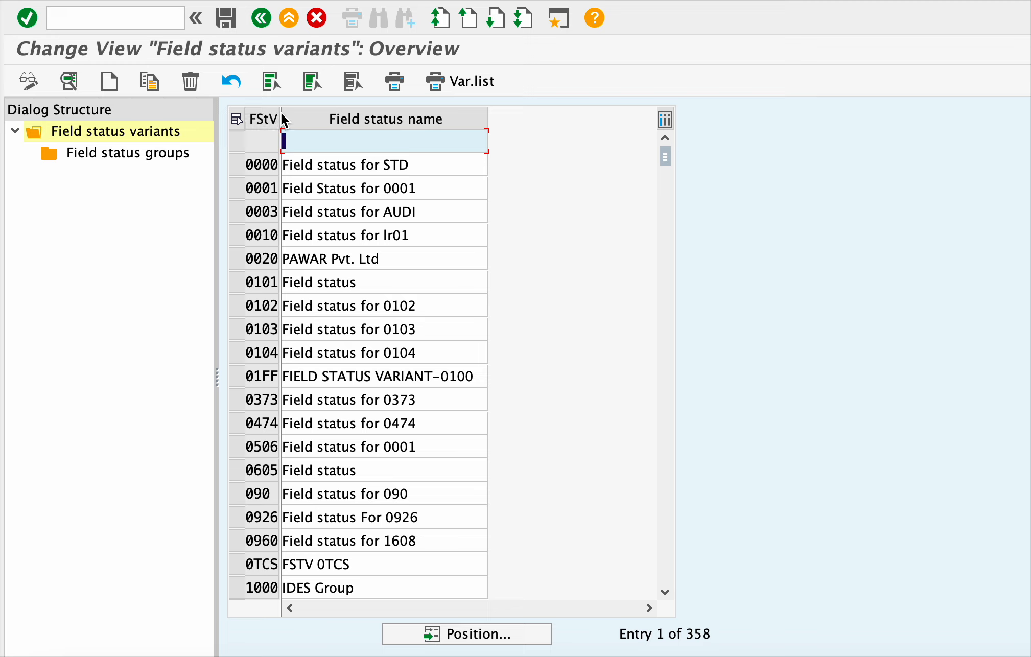
left_click_drag(281, 111, 298, 113)
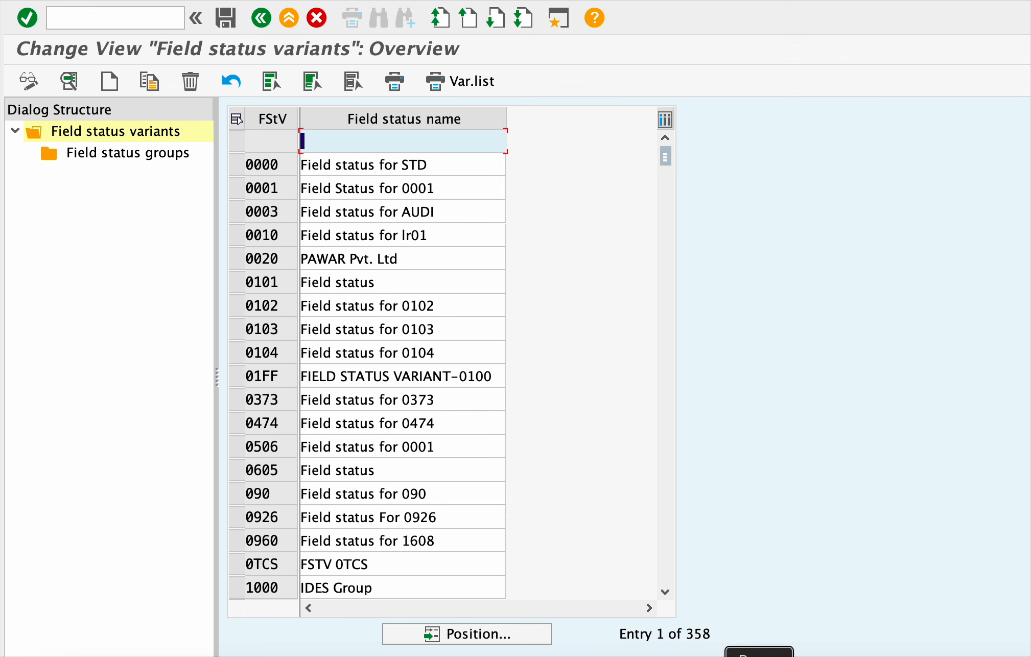
left_click(677, 656)
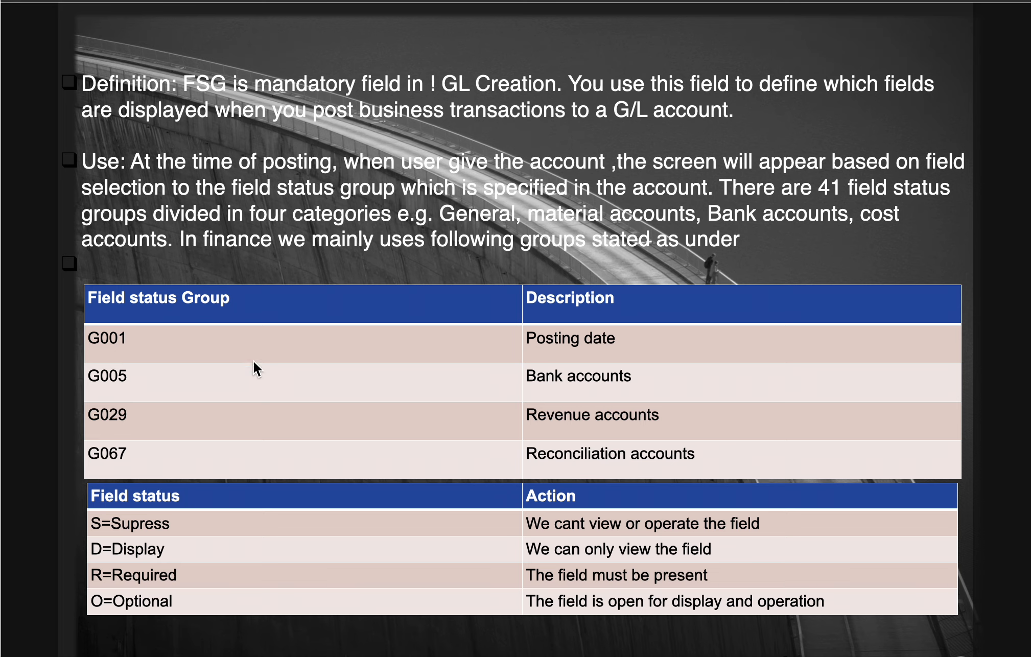
key("super+Tab")
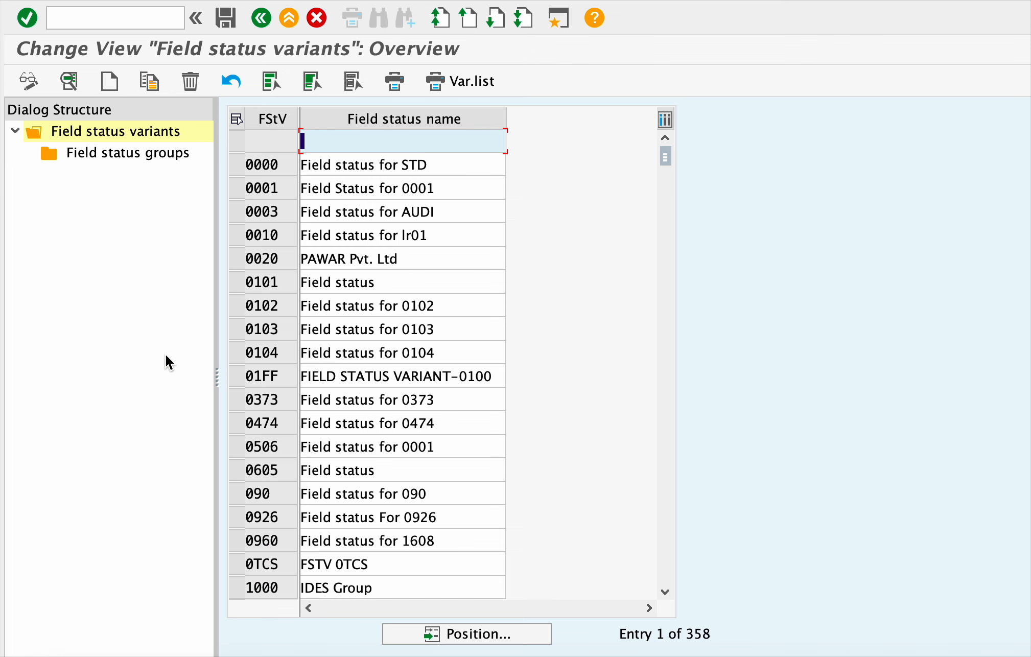
- Position the variants list on entry g001 and scroll around it
left_click(503, 643)
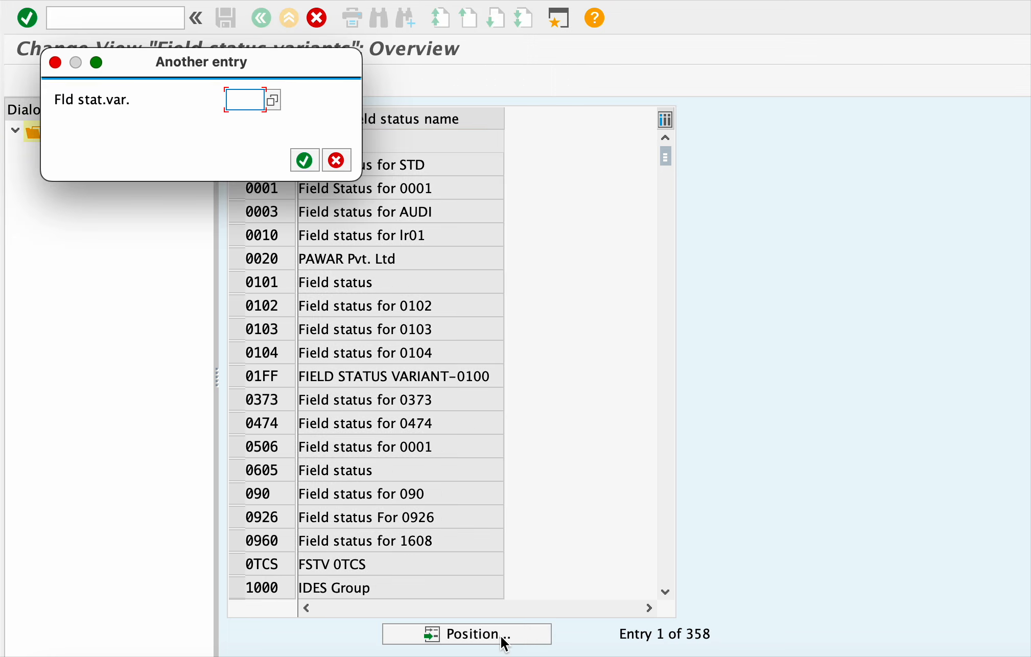
type("g001")
key("Return")
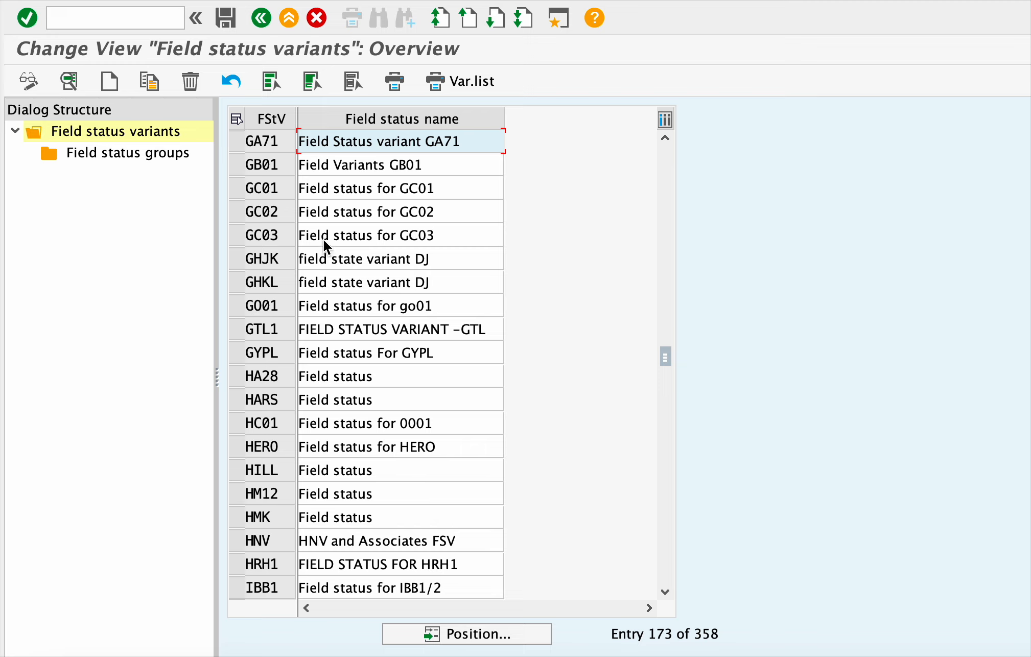
scroll(323, 239, "down", 1)
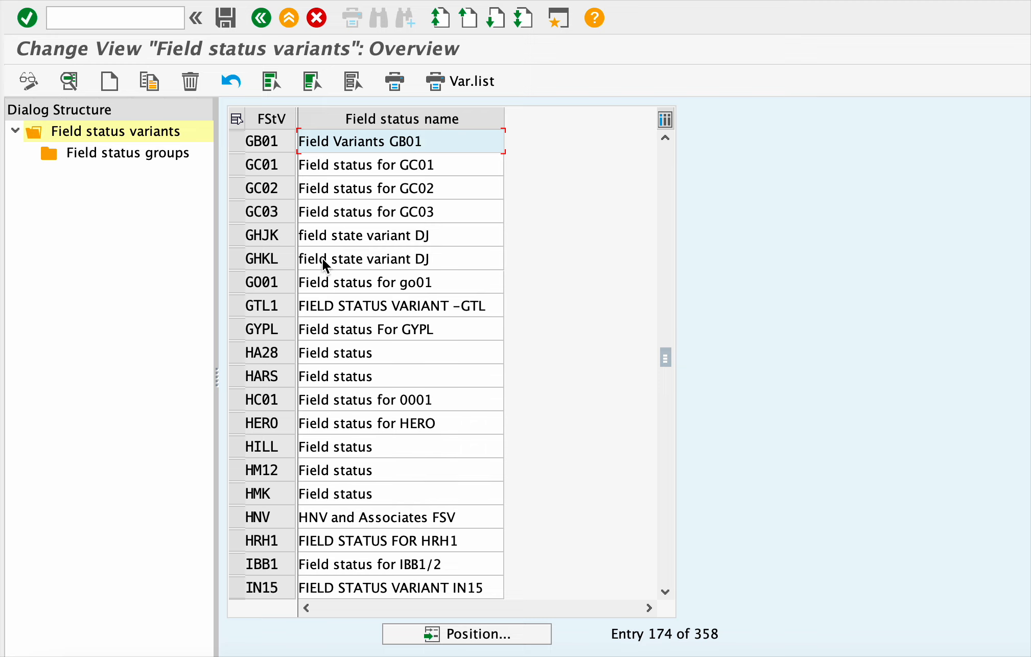
scroll(367, 385, "up", 2)
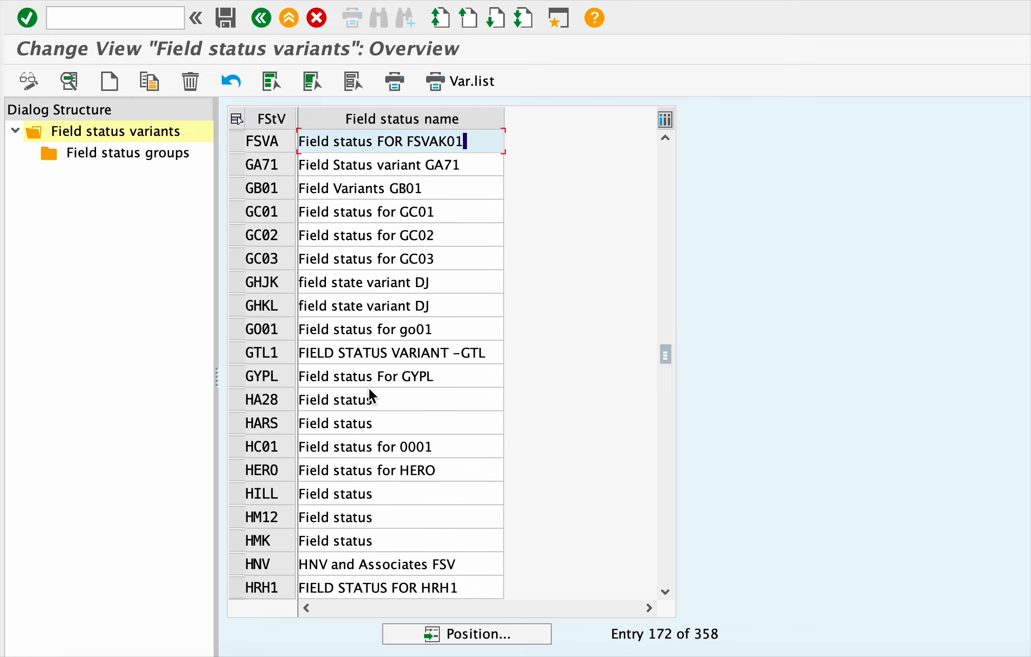
- Select the field status groups level, then enter g067 in the Position prompt and dismiss it
left_click(135, 155)
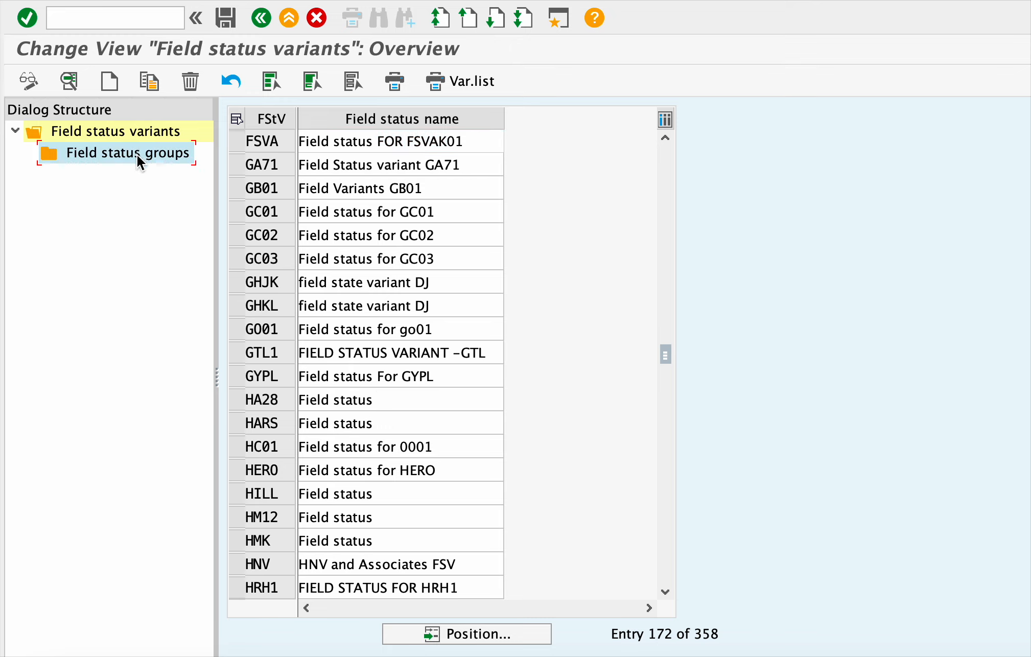
scroll(341, 359, "up", 1)
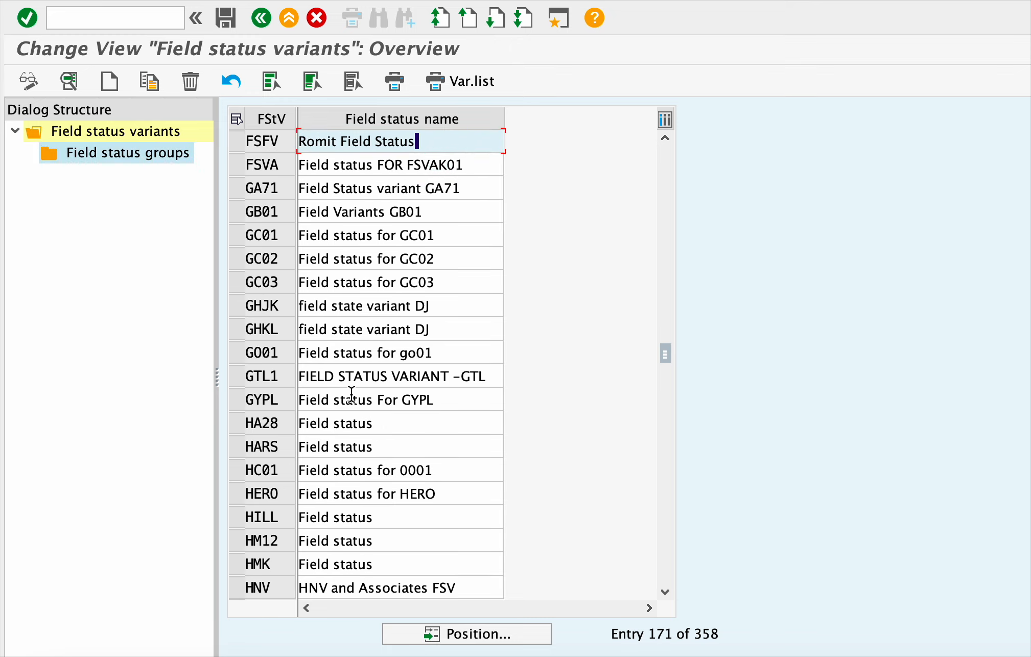
scroll(351, 395, "down", 2)
left_click(161, 156)
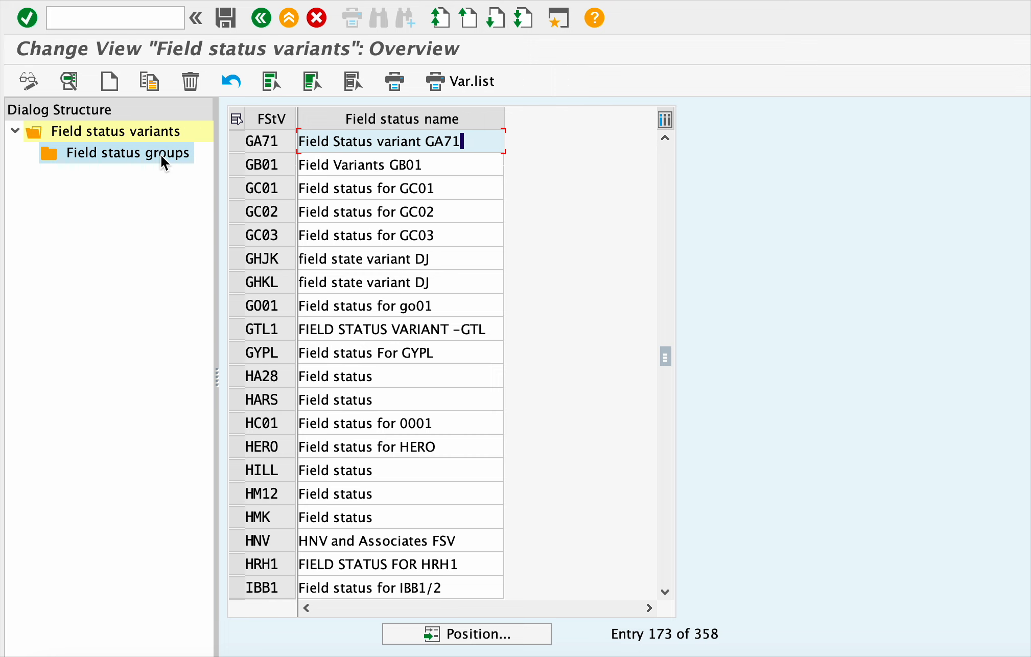
left_click(475, 633)
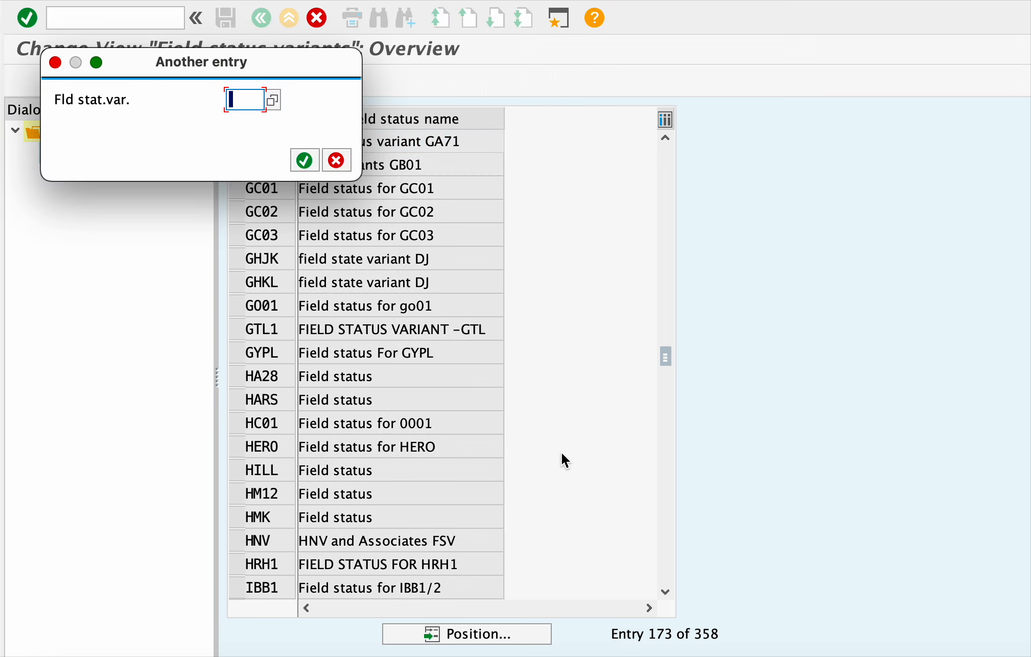
type("g067")
key("Return")
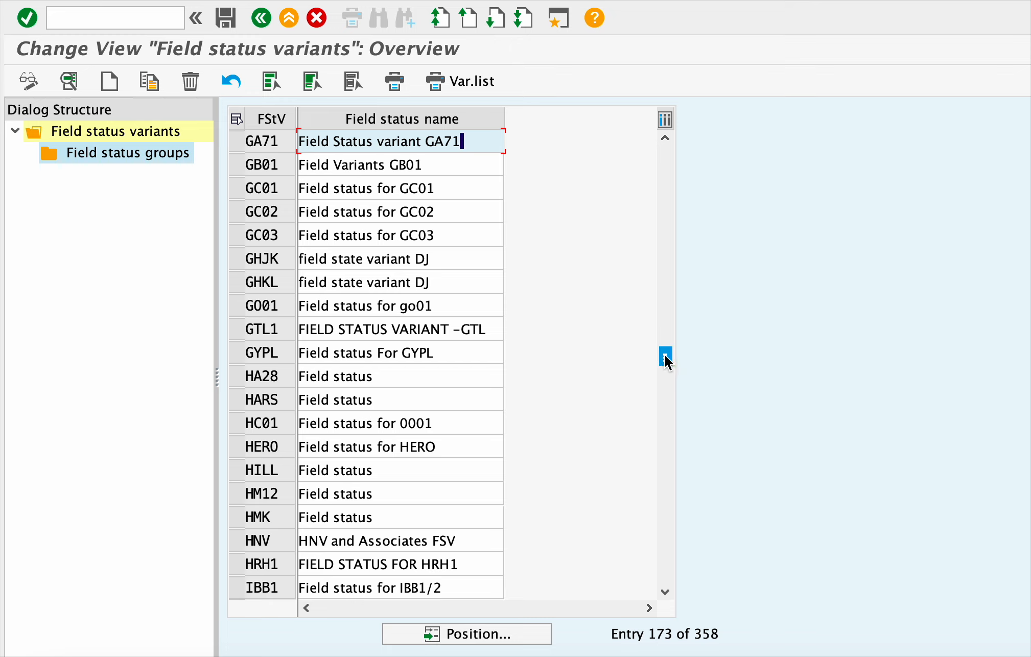
- Scroll the variants list back to the very top so variant 0001 is visible
left_click_drag(665, 360, 670, 434)
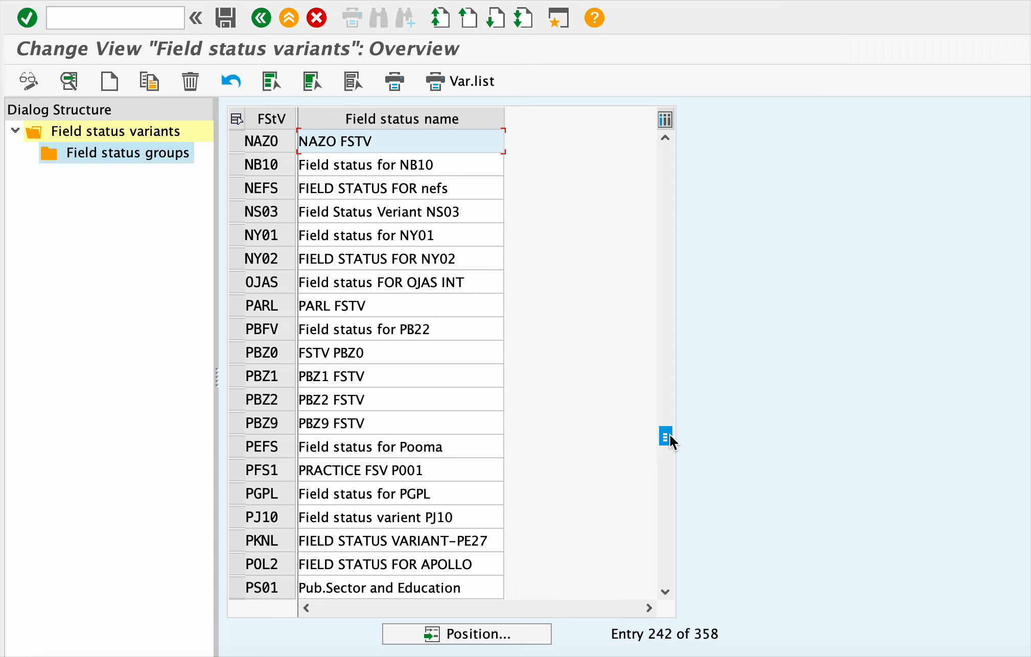
scroll(669, 434, "down", 7)
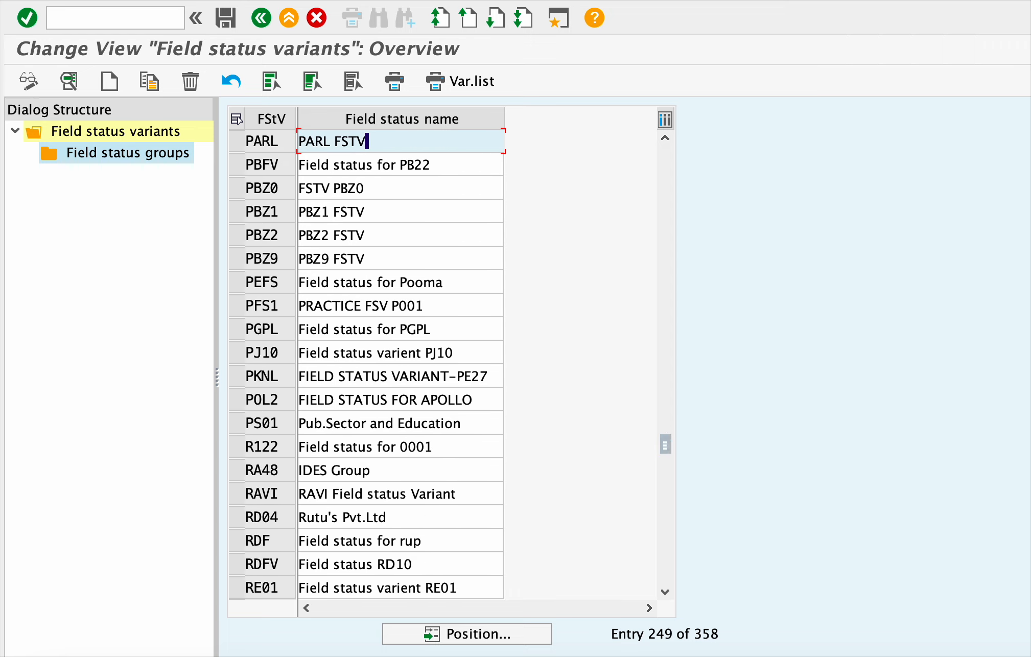
scroll(667, 434, "down", 5)
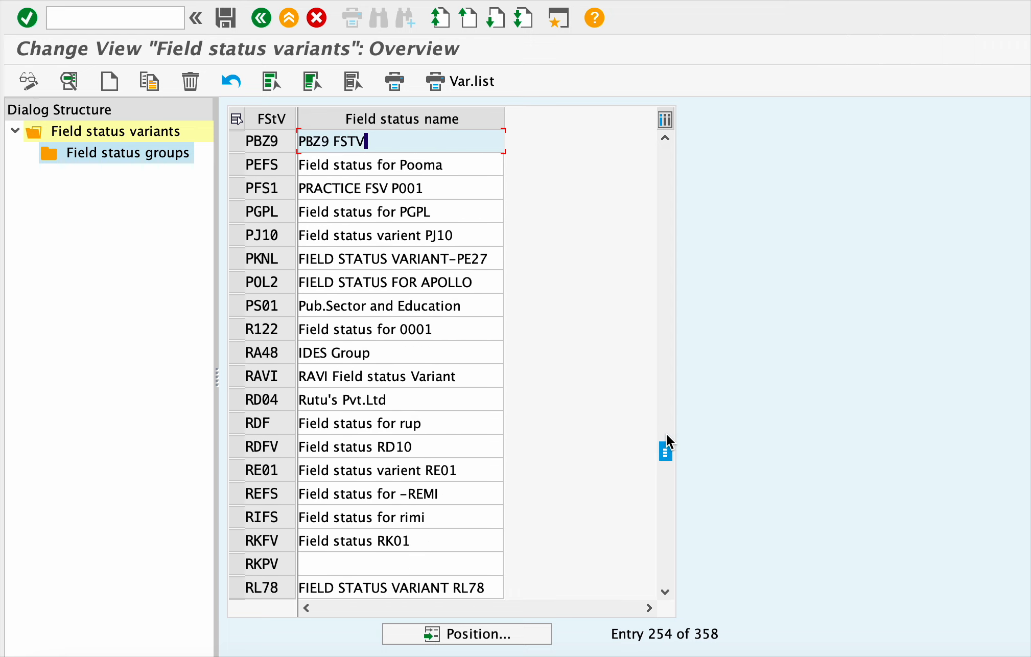
scroll(666, 434, "down", 7)
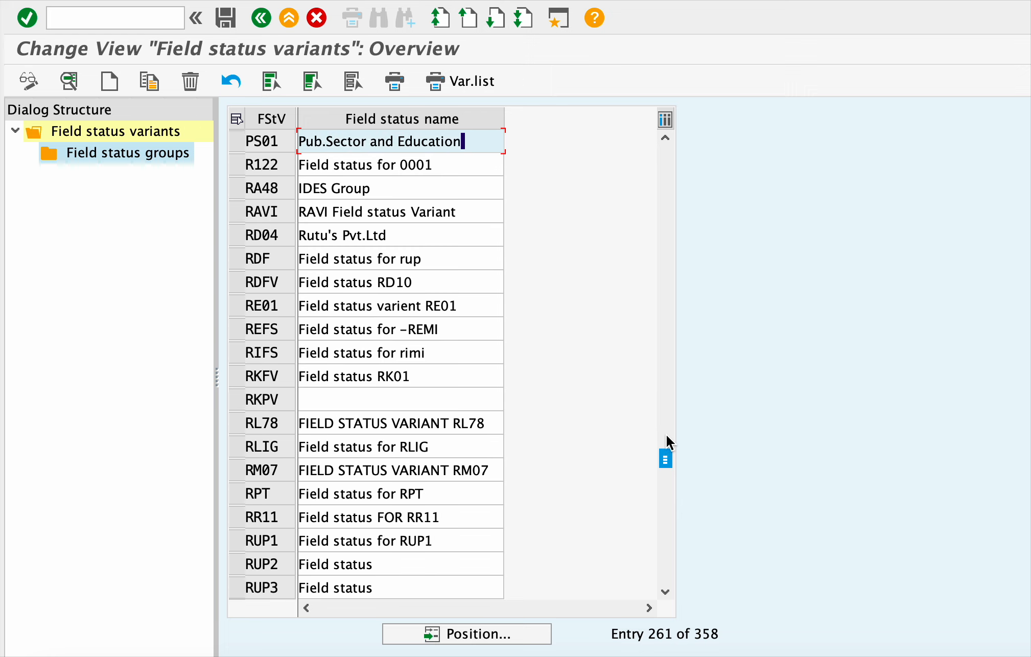
scroll(665, 435, "down", 3)
scroll(666, 434, "up", 2)
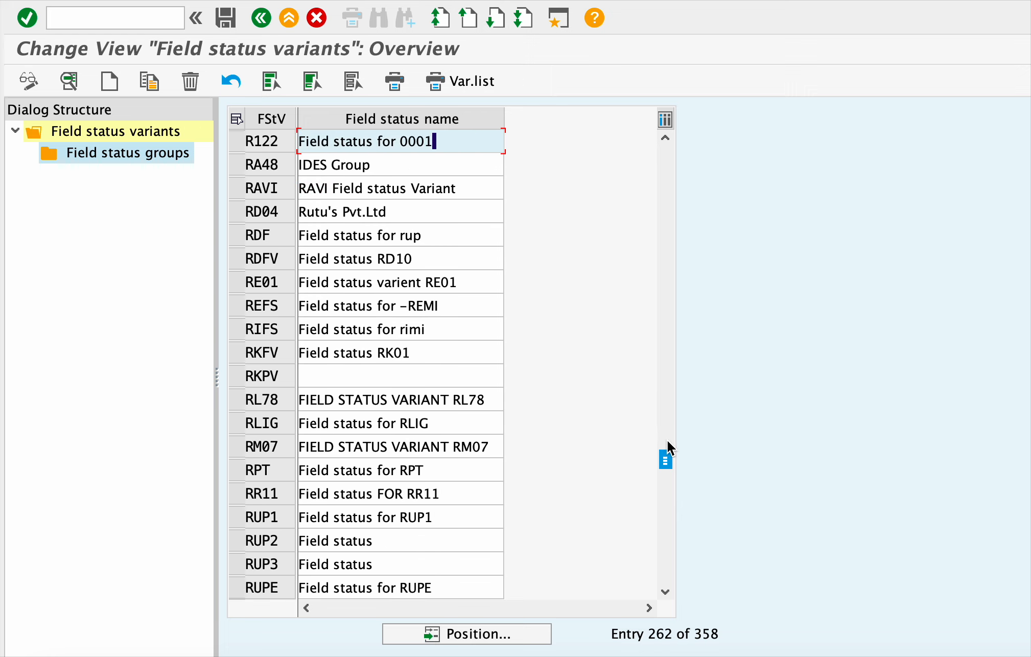
left_click_drag(667, 441, 664, 372)
scroll(665, 378, "up", 2)
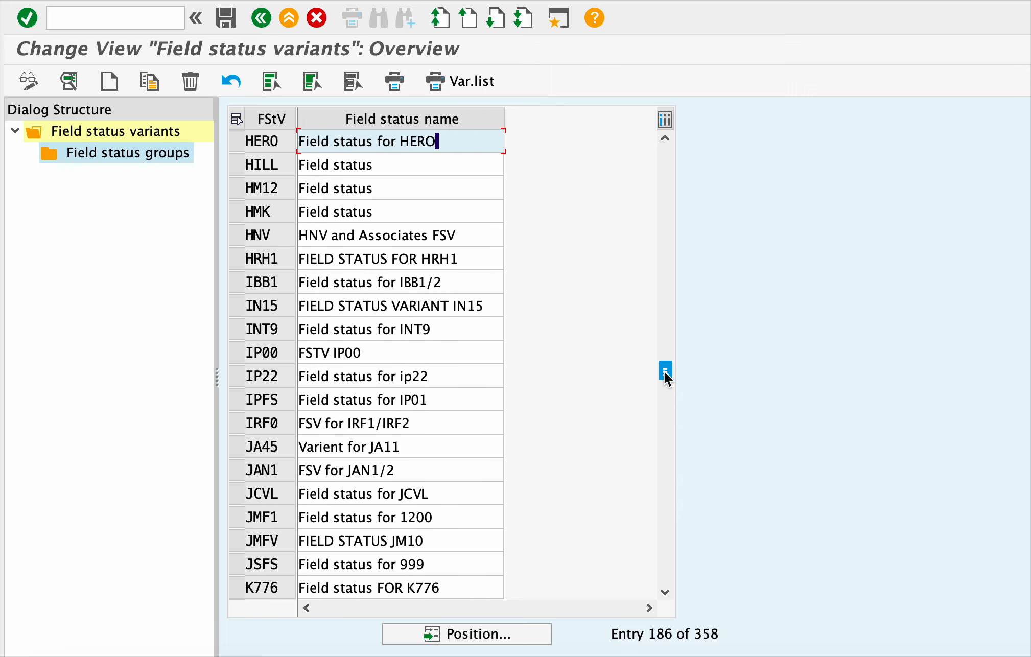
scroll(665, 371, "up", 2)
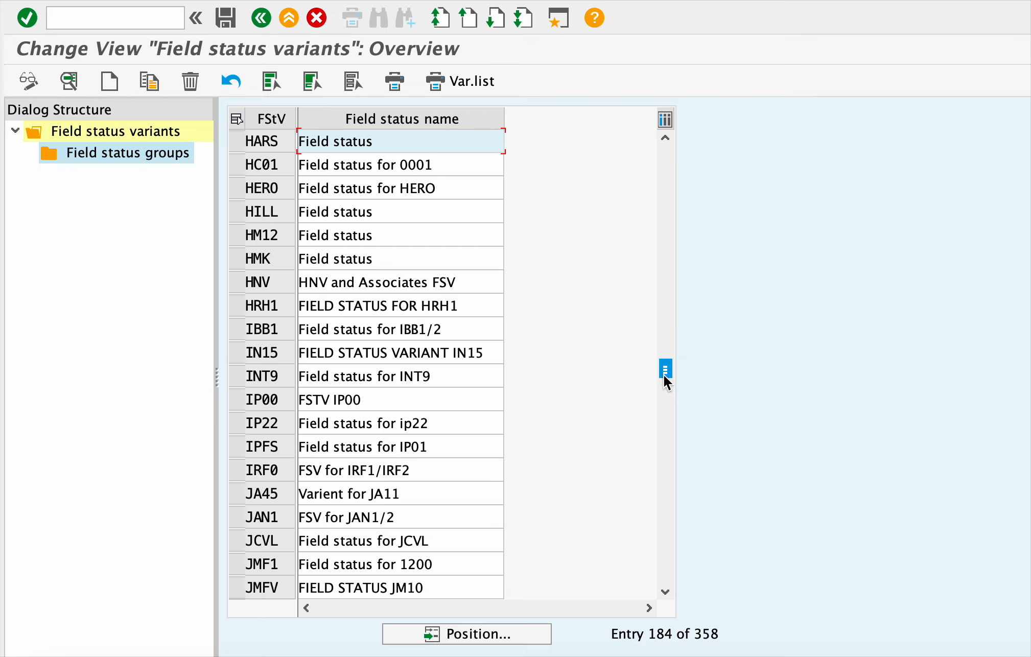
scroll(665, 375, "up", 1)
left_click_drag(664, 373, 673, 244)
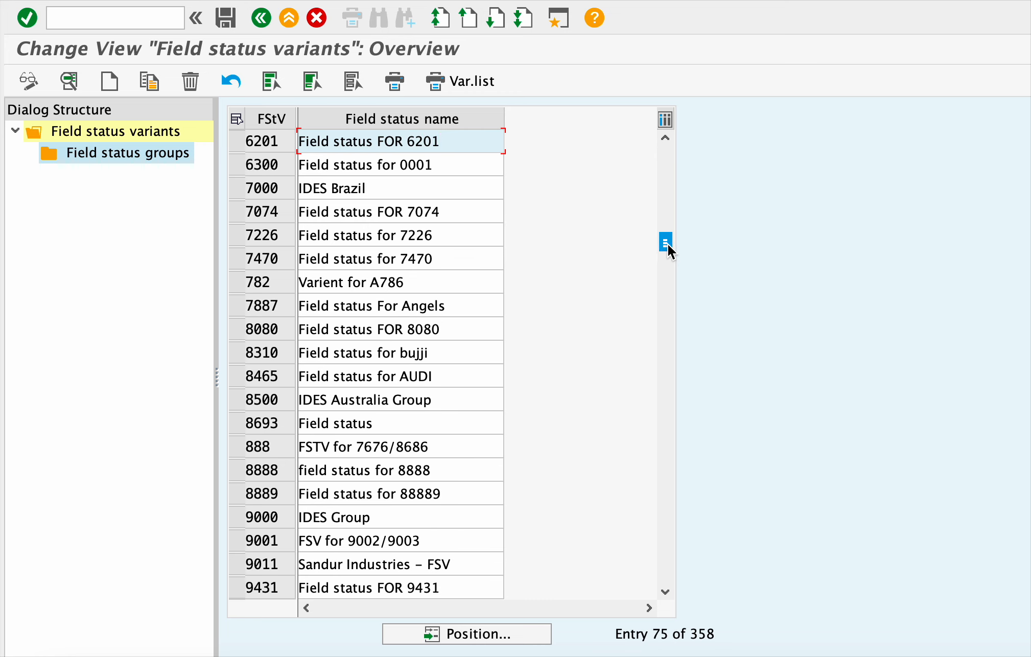
left_click_drag(667, 244, 667, 161)
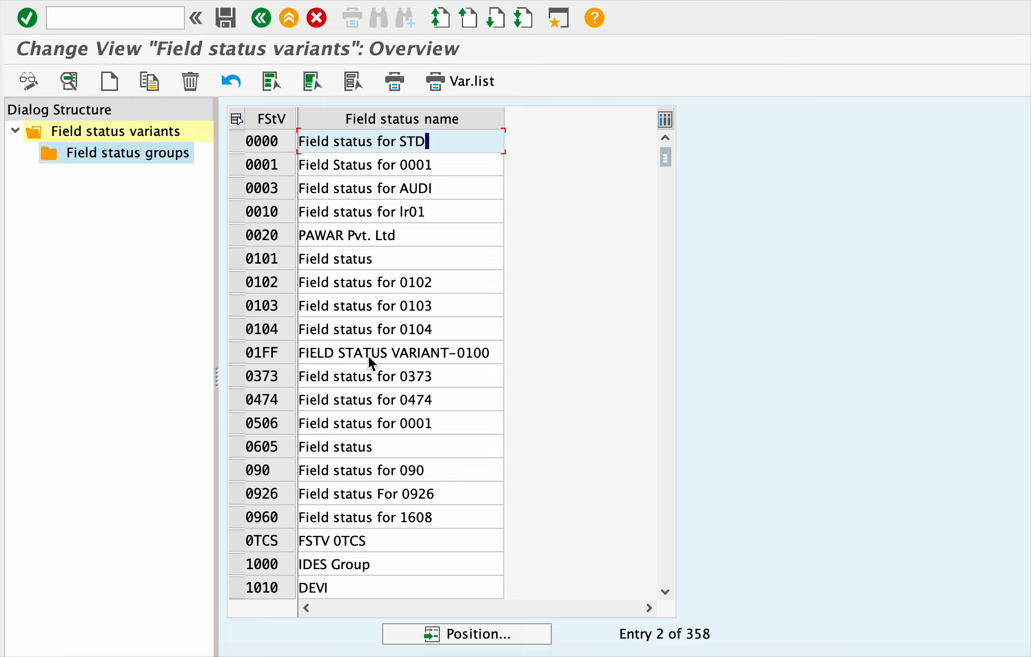
- Select variant 0001, open its field status groups, and select group G001
left_click(239, 164)
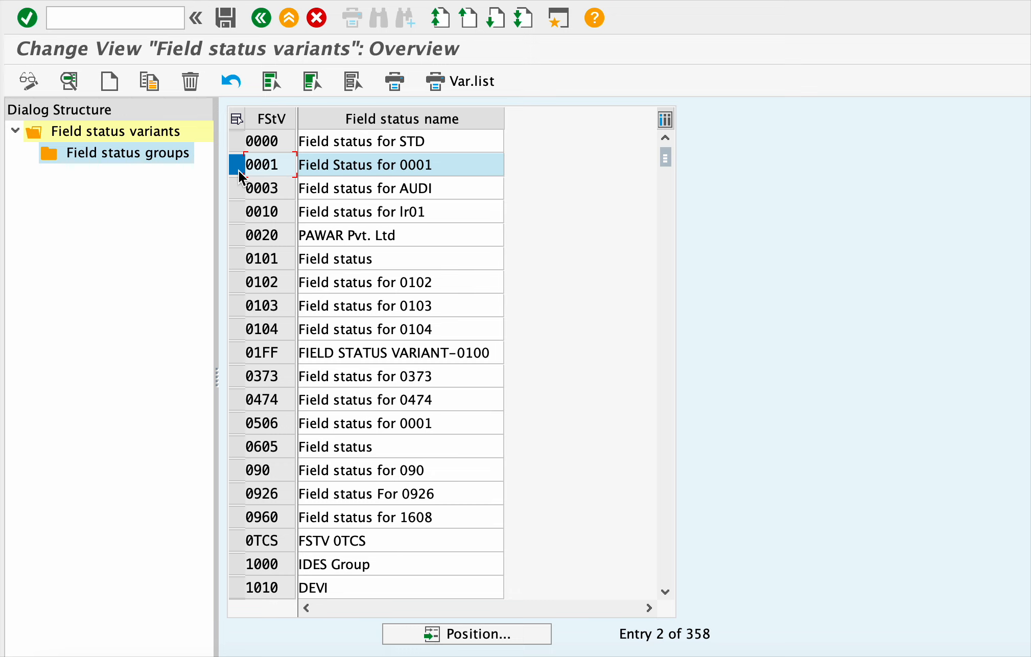
double_click(122, 158)
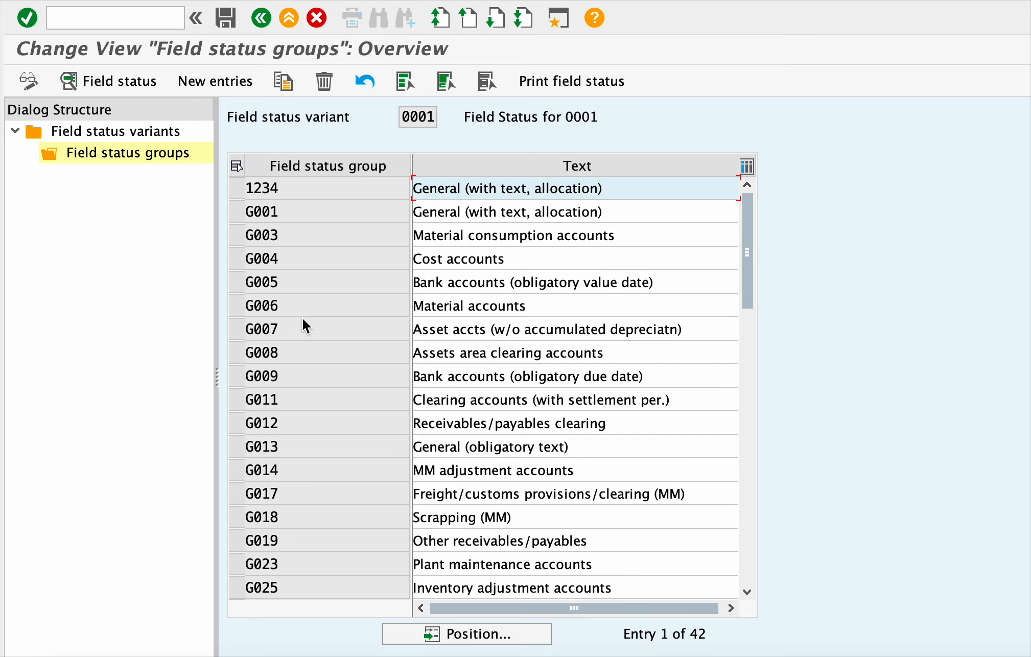
left_click(238, 212)
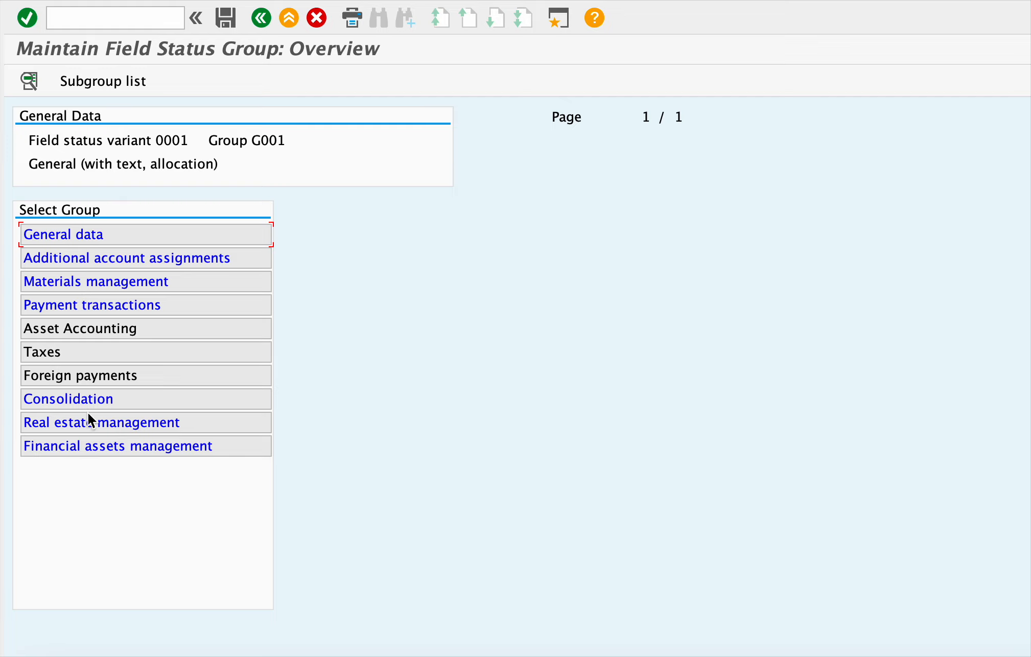
- Open the General data field settings of group G001
left_click(92, 239)
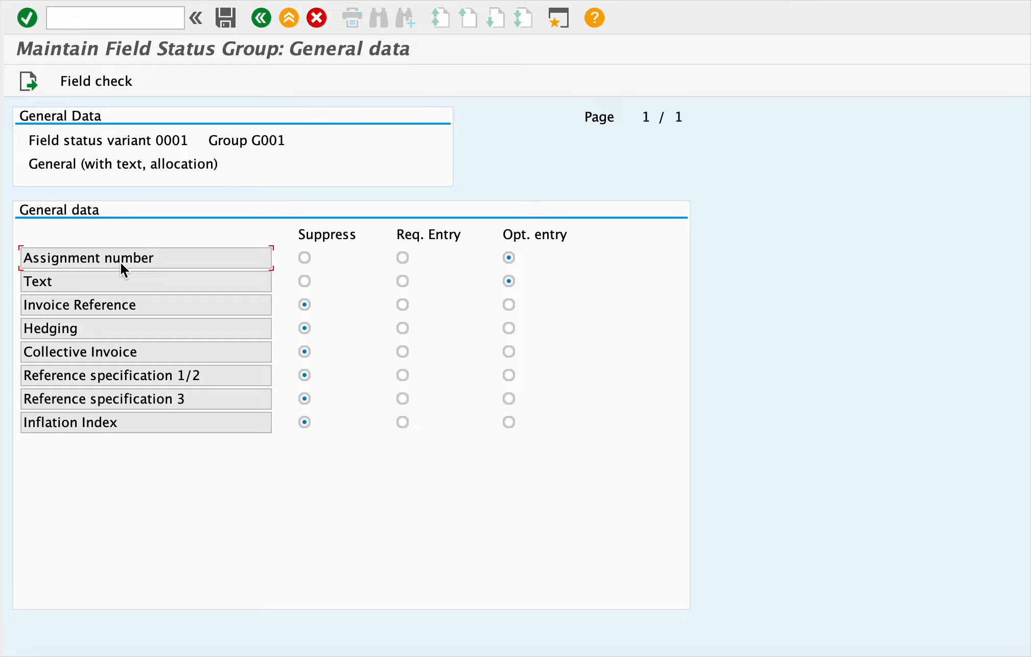
- Dismiss the Siri popup and point out the Text, Invoice Reference, Hedging and Collective Invoice fields
key("super")
key("super")
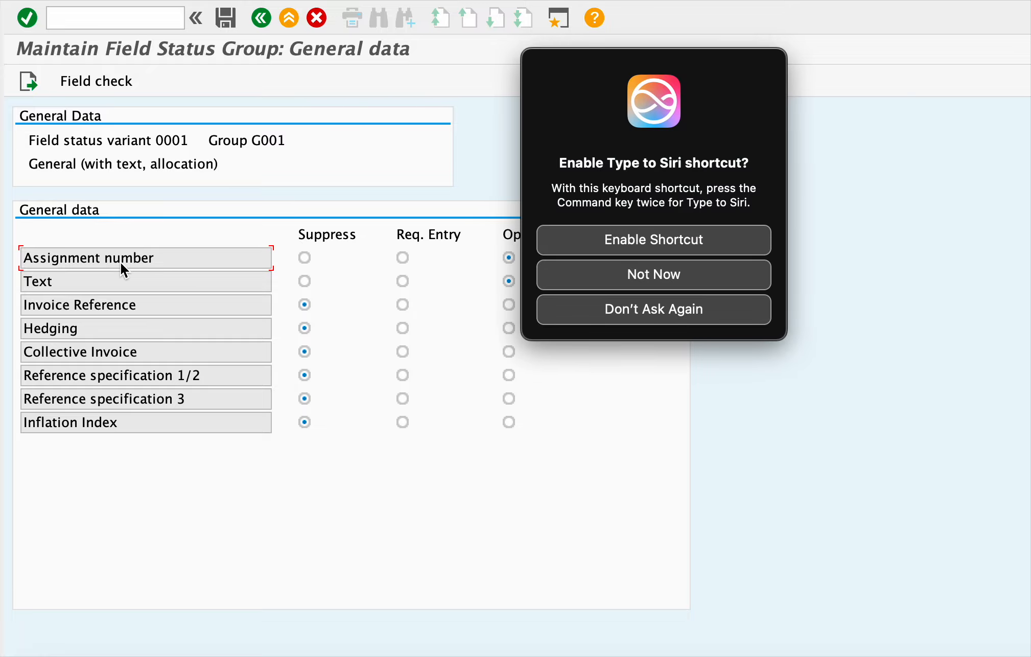
left_click(738, 312)
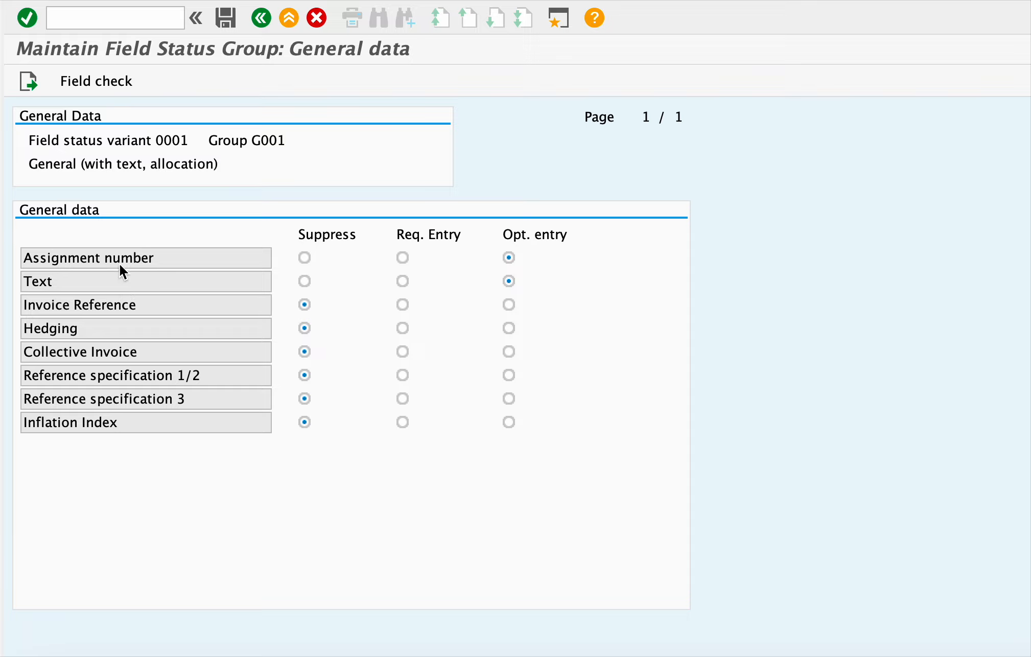
left_click(103, 279)
left_click(136, 307)
left_click(128, 328)
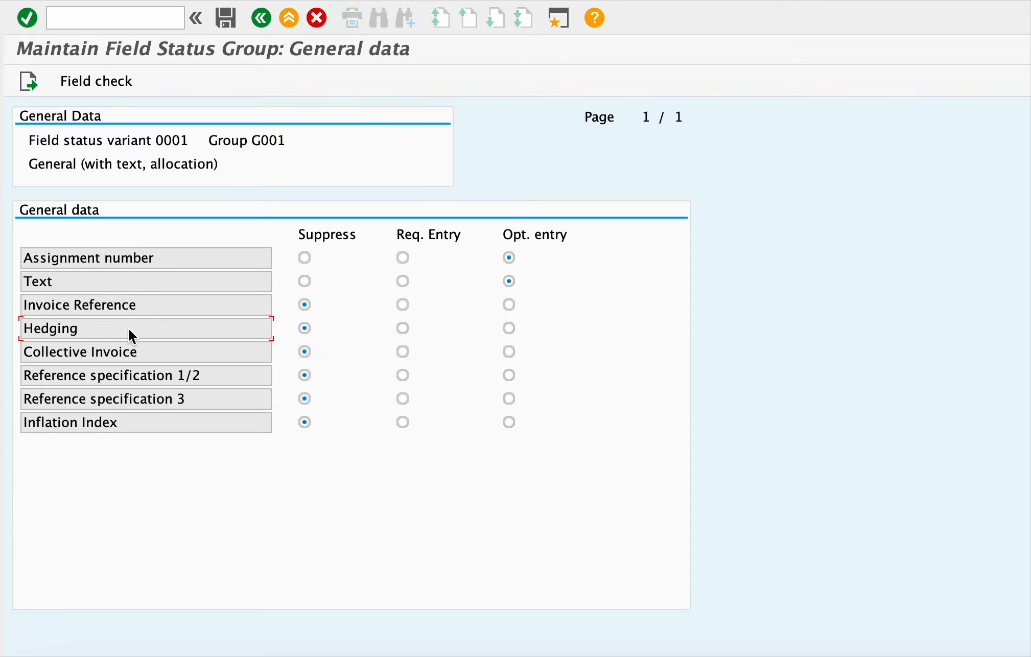
left_click(147, 358)
- Cycle Assignment number through Suppress, Req. Entry and Opt. entry, leaving it on Suppress
left_click(305, 260)
left_click(403, 259)
left_click(510, 258)
left_click(305, 257)
- Go back to group G001's field group overview with Assignment number still suppressed
left_click(261, 23)
- Return to variant 0001's field status groups table and select group G005 as well
left_click(260, 20)
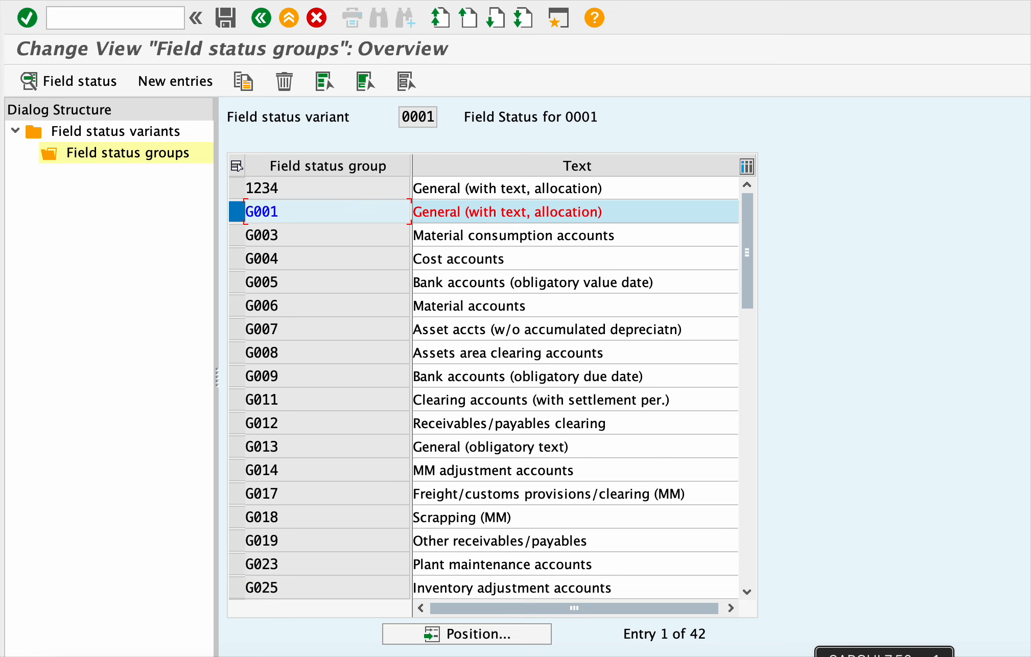
left_click(301, 286)
left_click(239, 285)
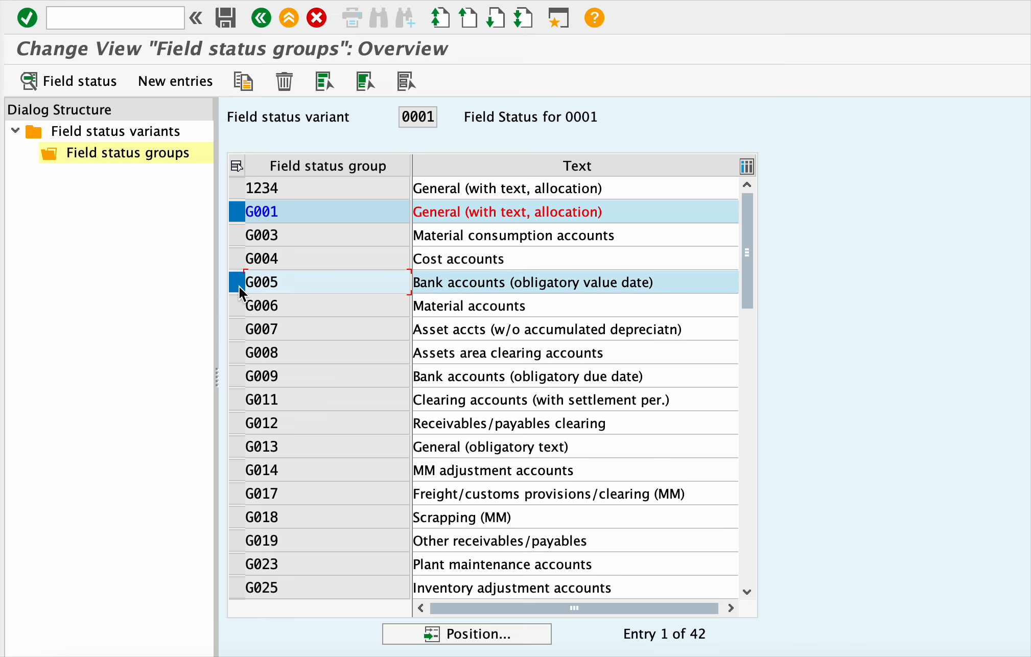
- Inspect the General data settings of group G005, then return to the G005 overview
double_click(314, 283)
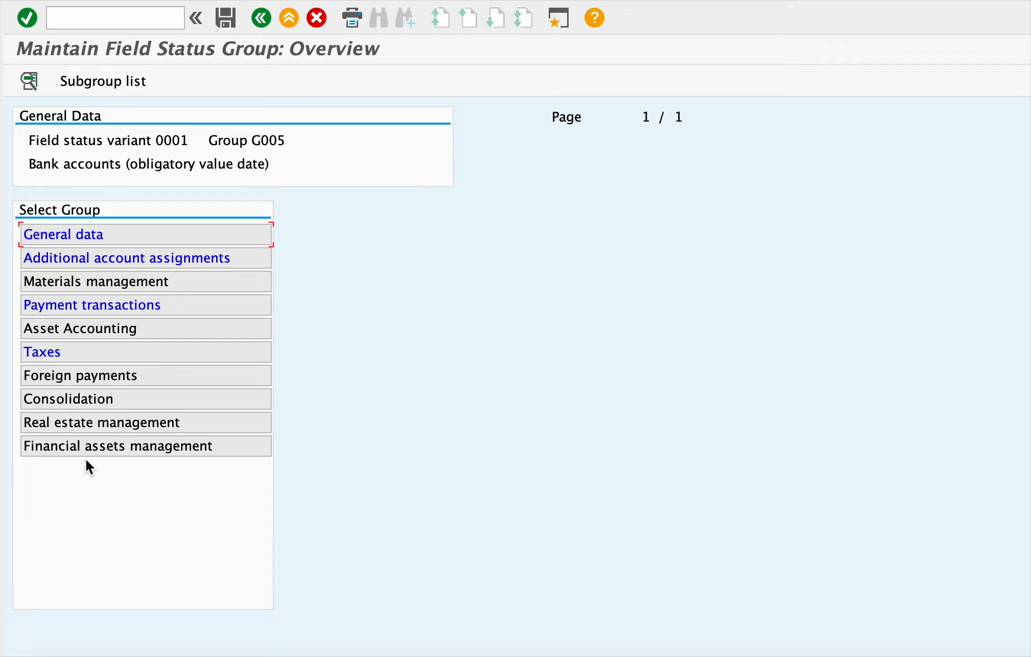
double_click(97, 240)
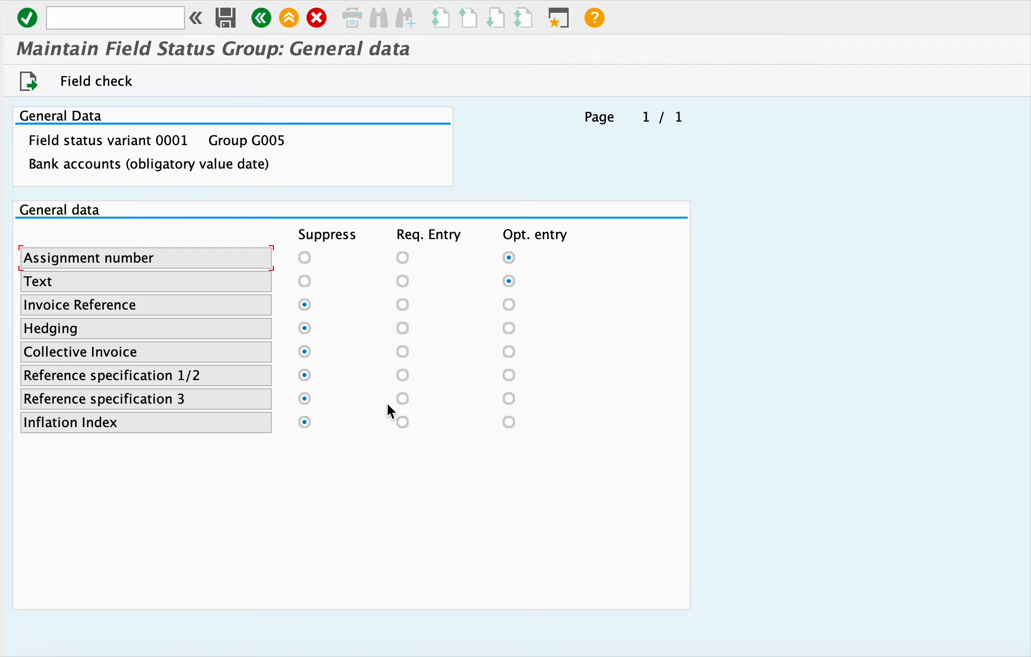
left_click(264, 27)
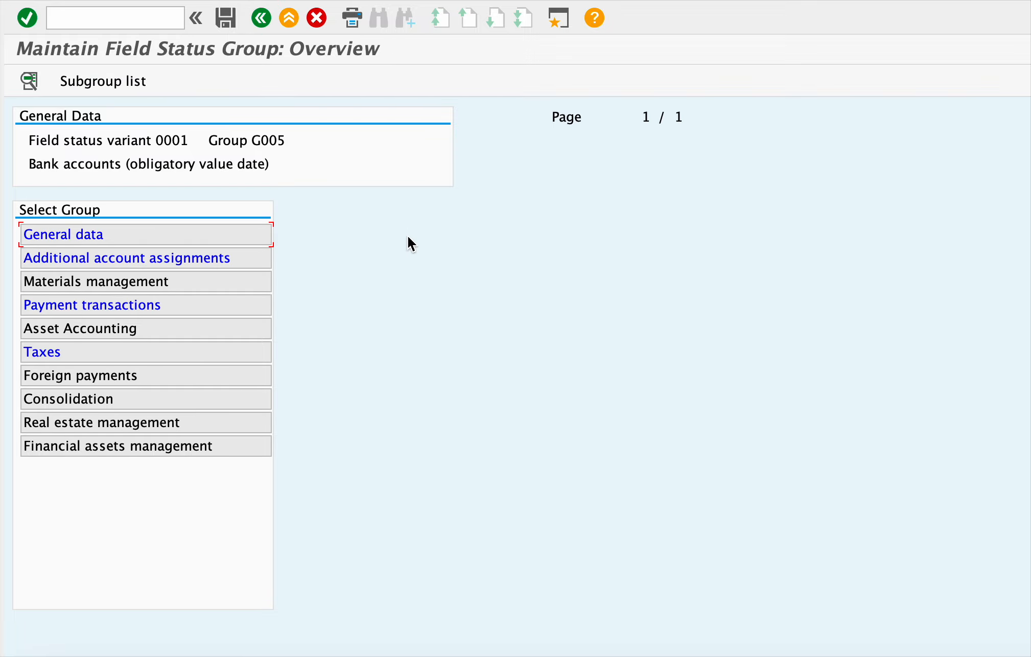
- Back out of the field status groups to the list of field status variants
left_click(259, 19)
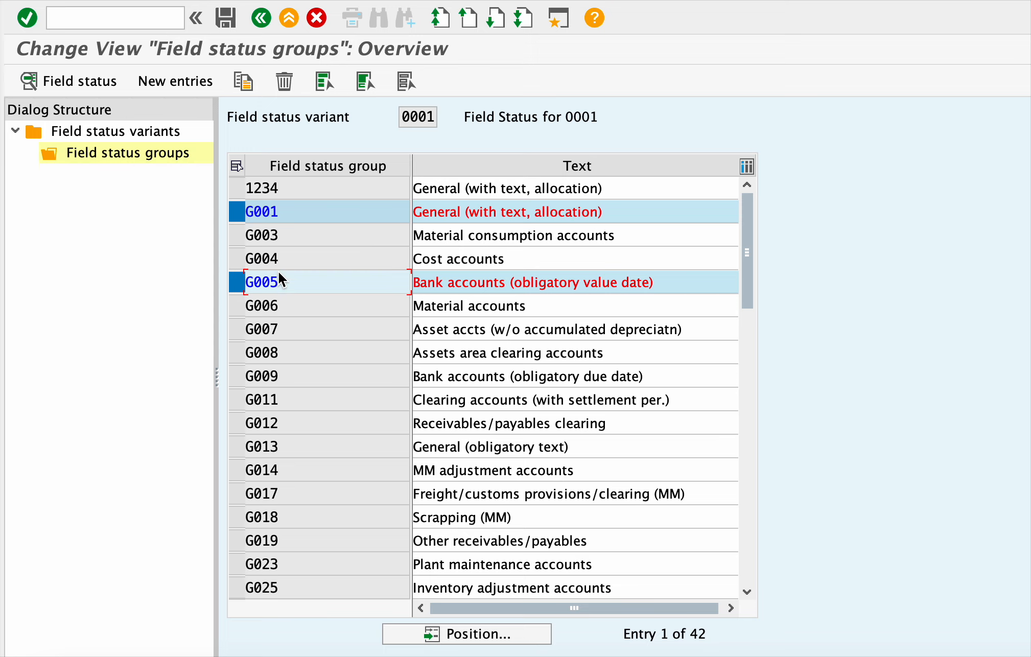
left_click(238, 215)
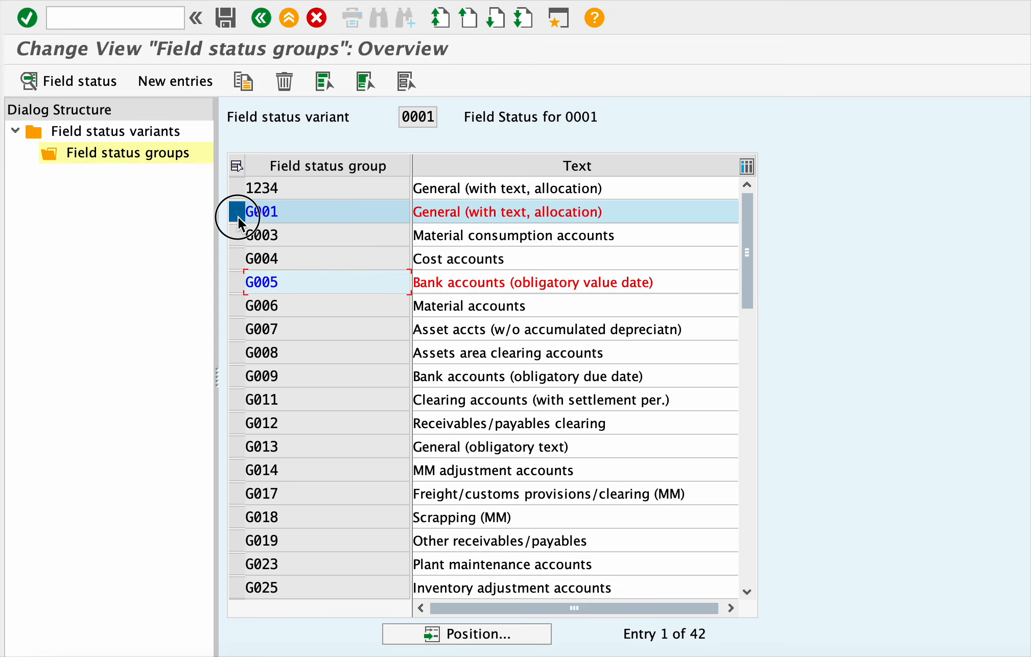
left_click(267, 20)
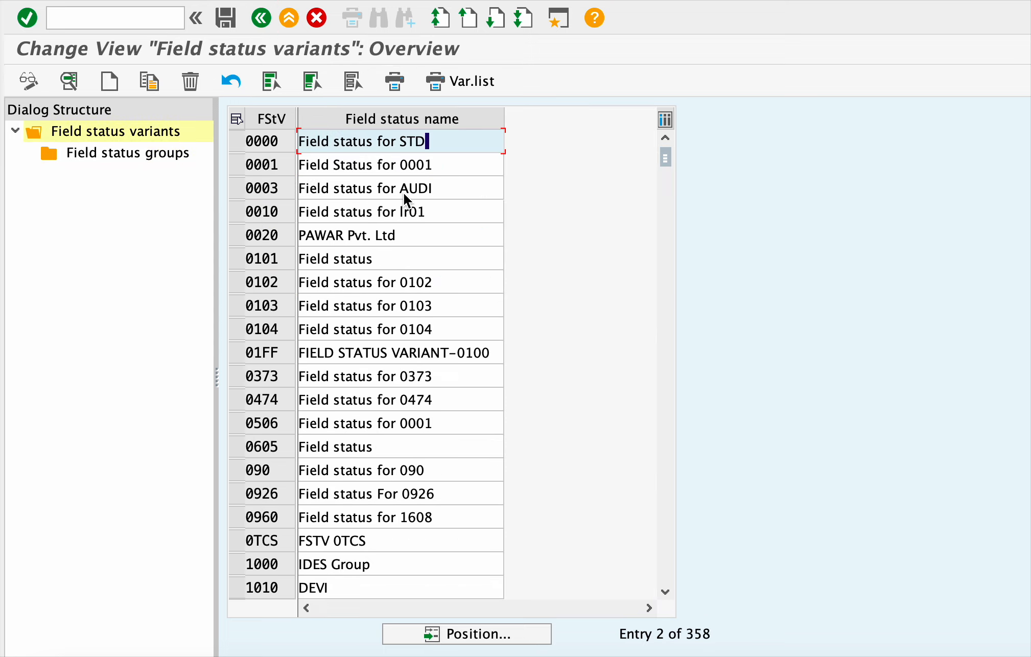
- Scroll the variants list and select variant 0001
scroll(431, 308, "down", 1)
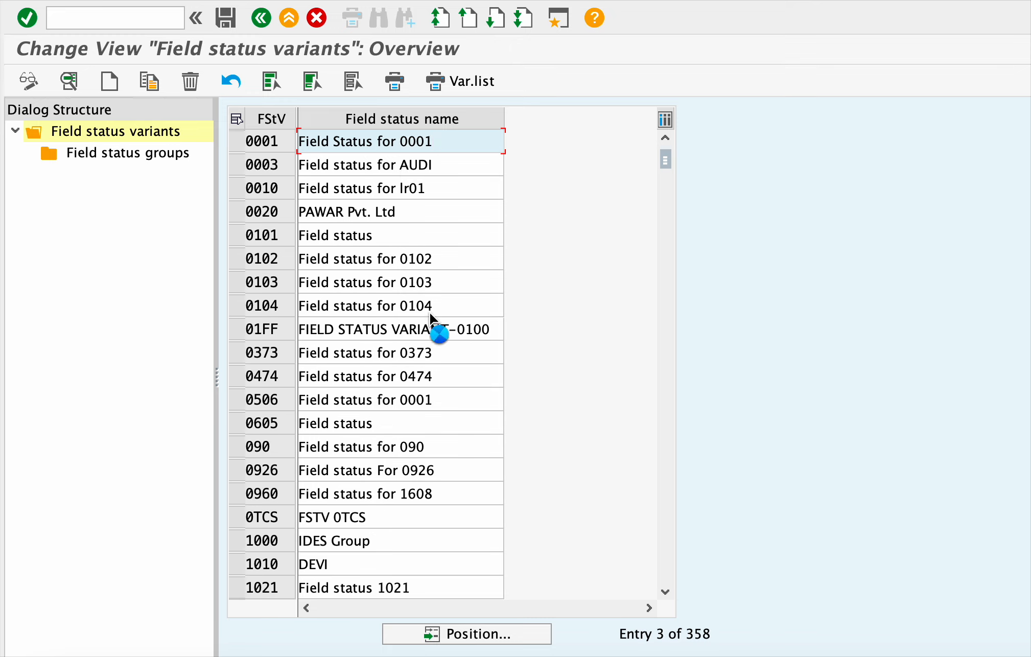
scroll(430, 312, "down", 1)
left_click_drag(665, 159, 667, 153)
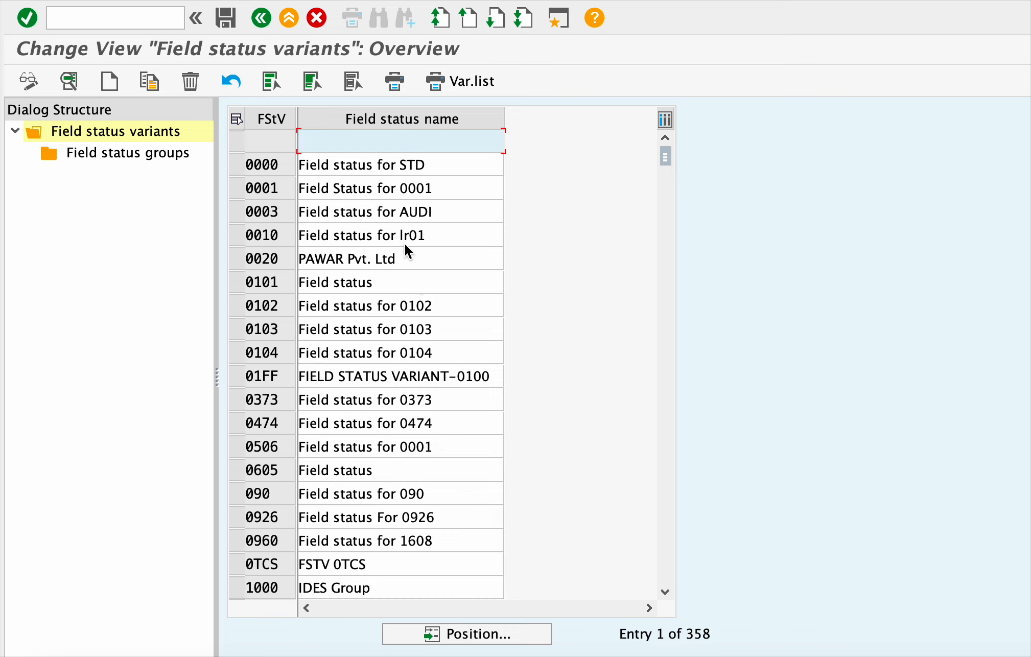
left_click(237, 189)
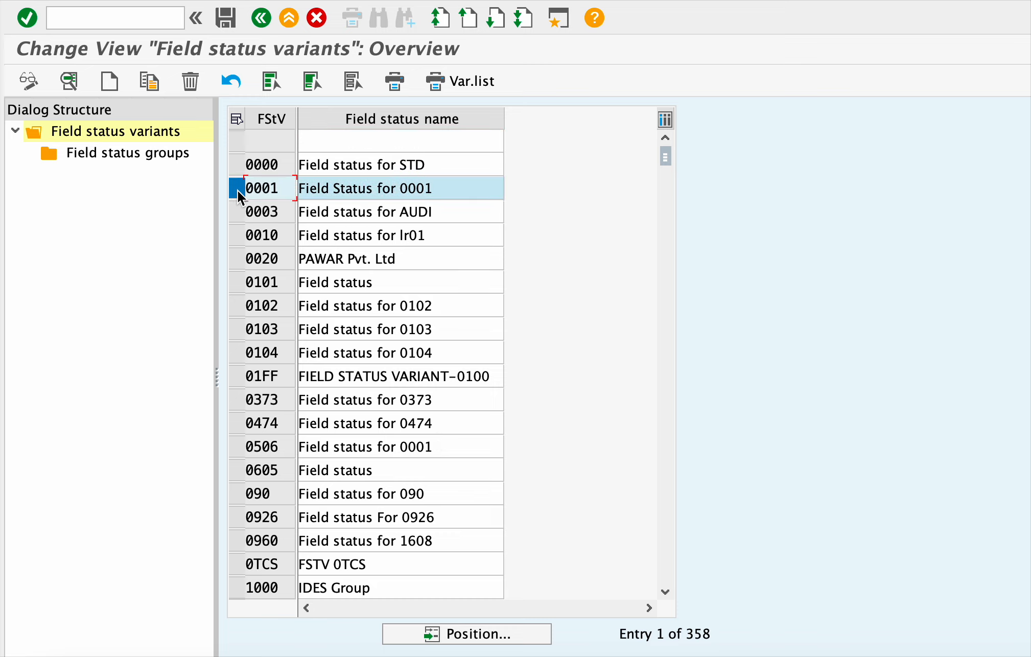
- Copy variant 0001 under the new key 1234, after trying keys 8888 and 9000
left_click(155, 90)
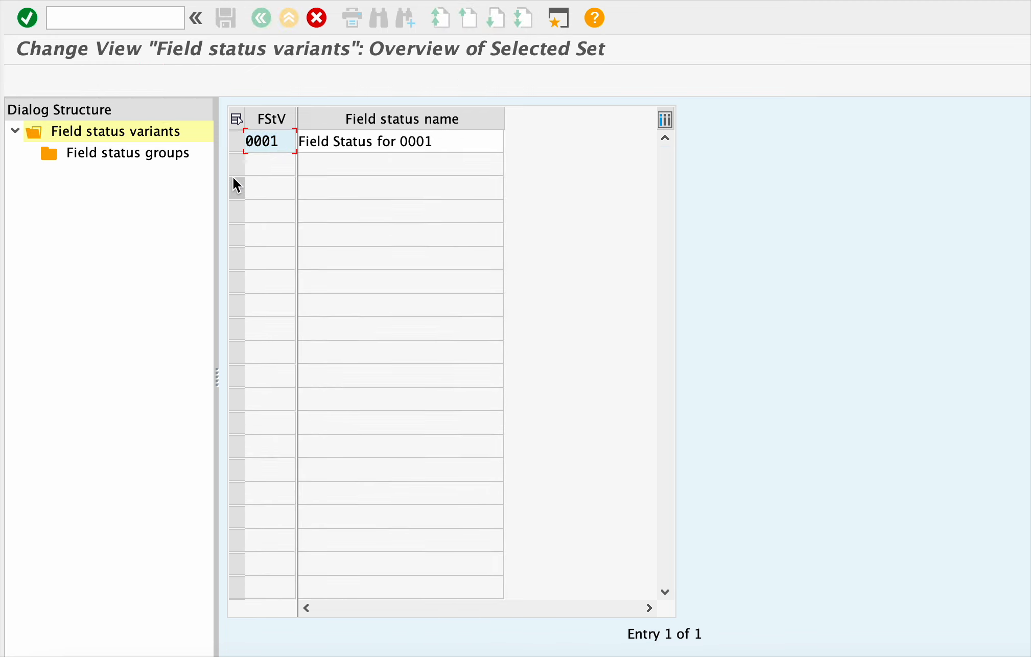
key("BackSpace")
key("BackSpace")
key("BackSpace")
key("BackSpace")
type("8888")
key("Return")
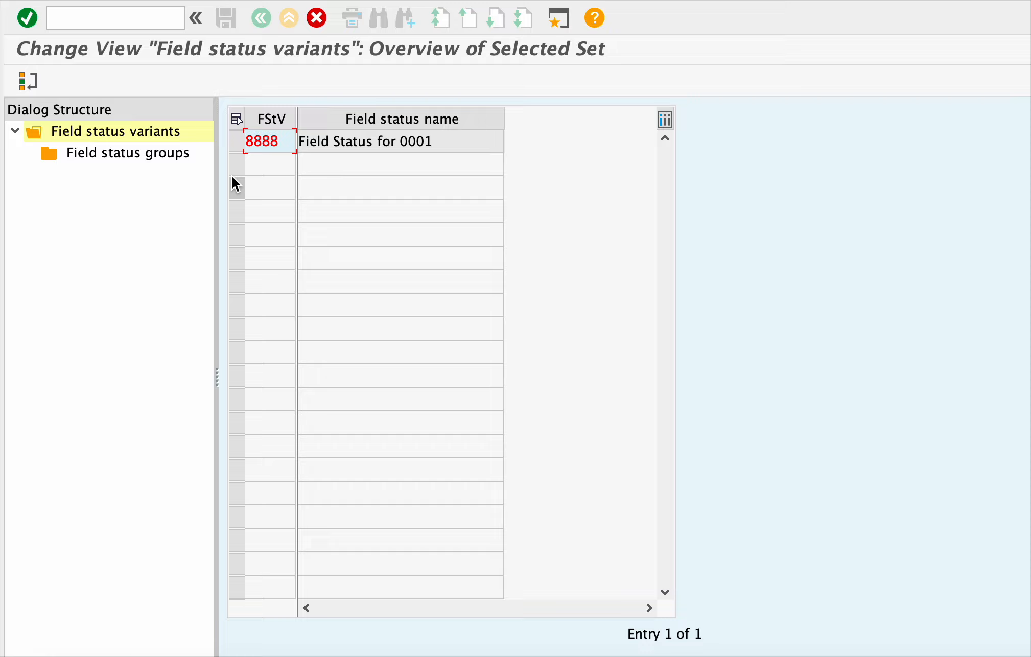
key("BackSpace")
key("BackSpace")
key("BackSpace")
key("BackSpace")
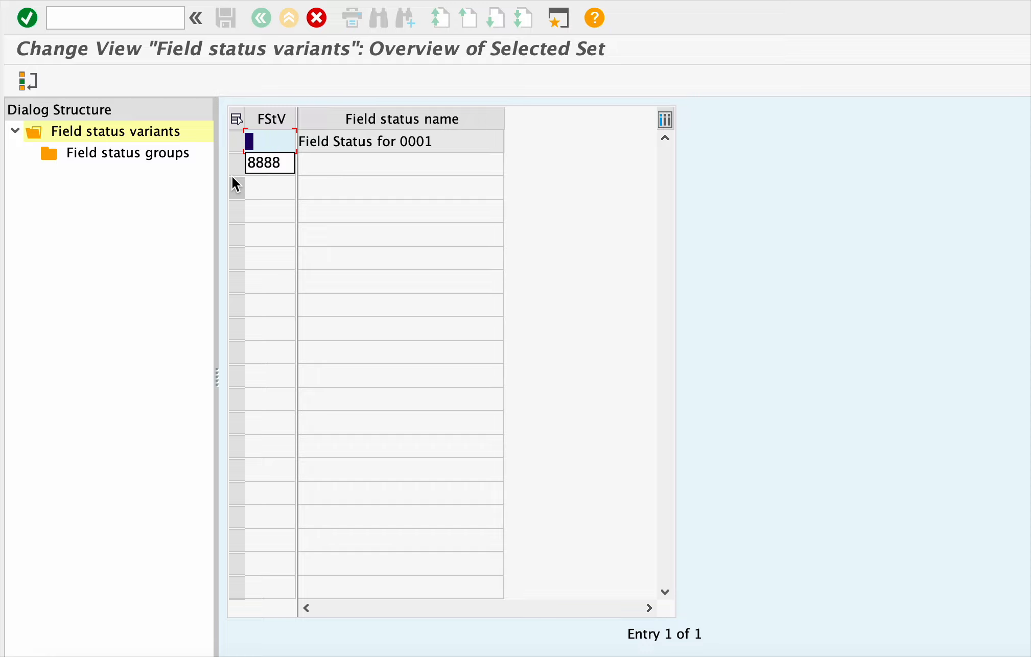
type("9000")
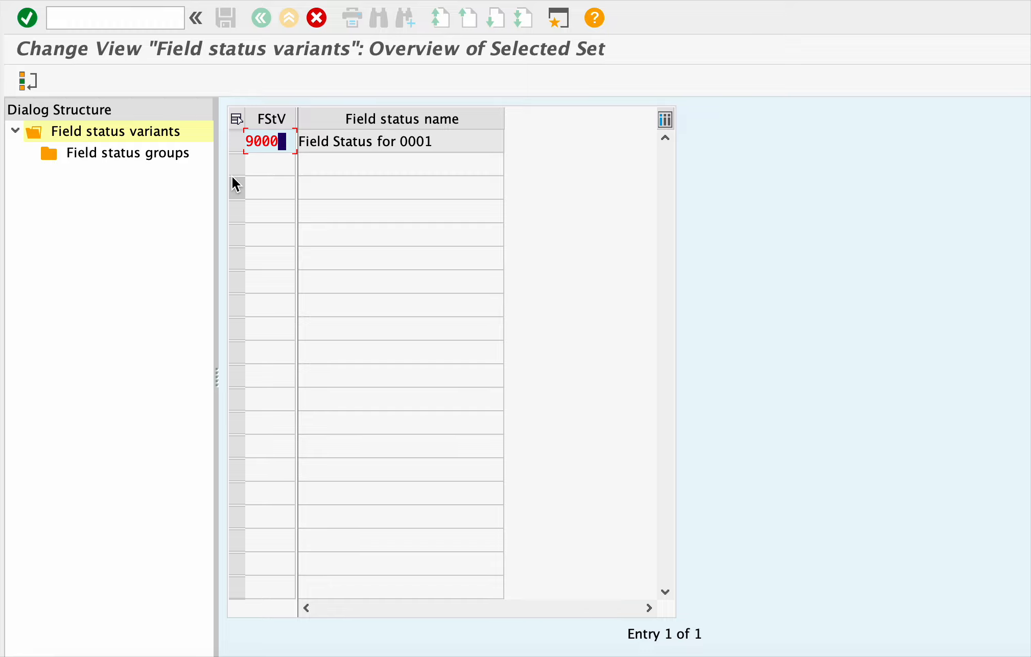
key("Return")
key("BackSpace")
key("BackSpace")
key("BackSpace")
key("BackSpace")
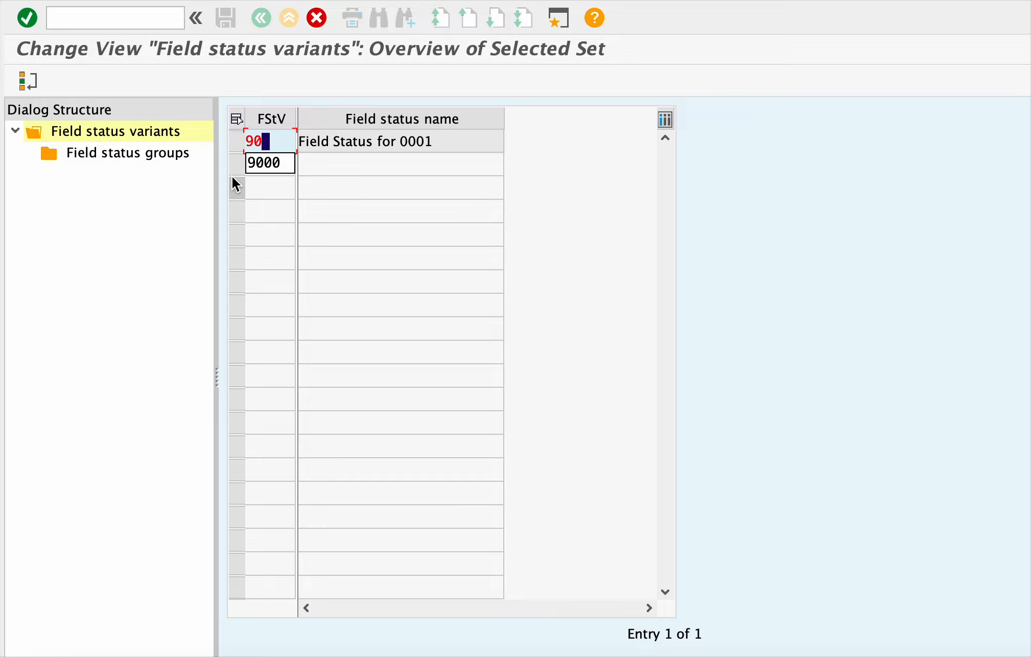
type("1234")
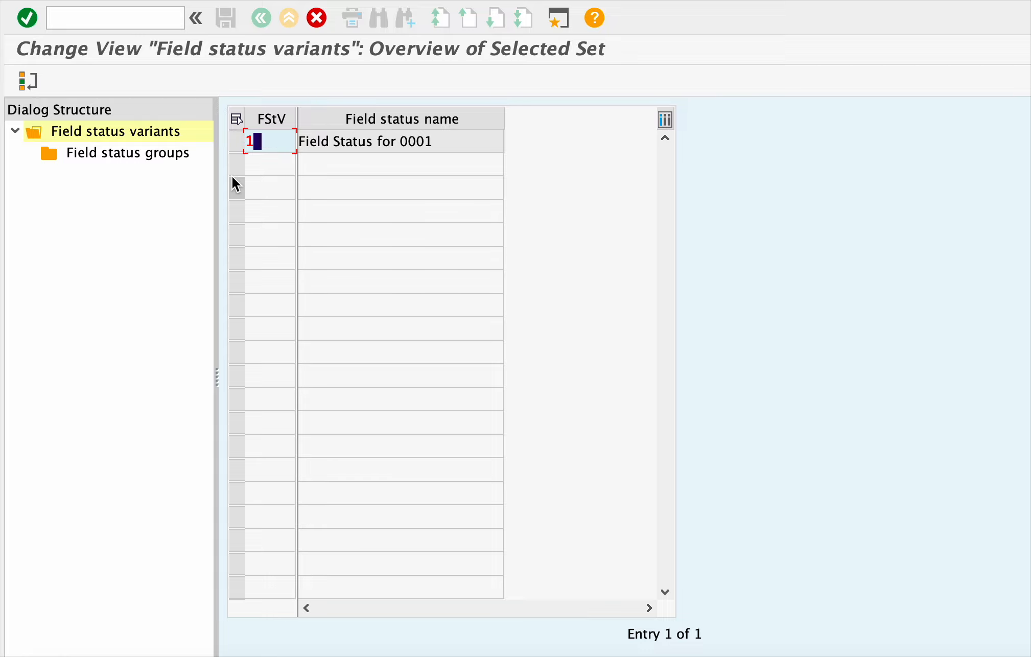
key("Return")
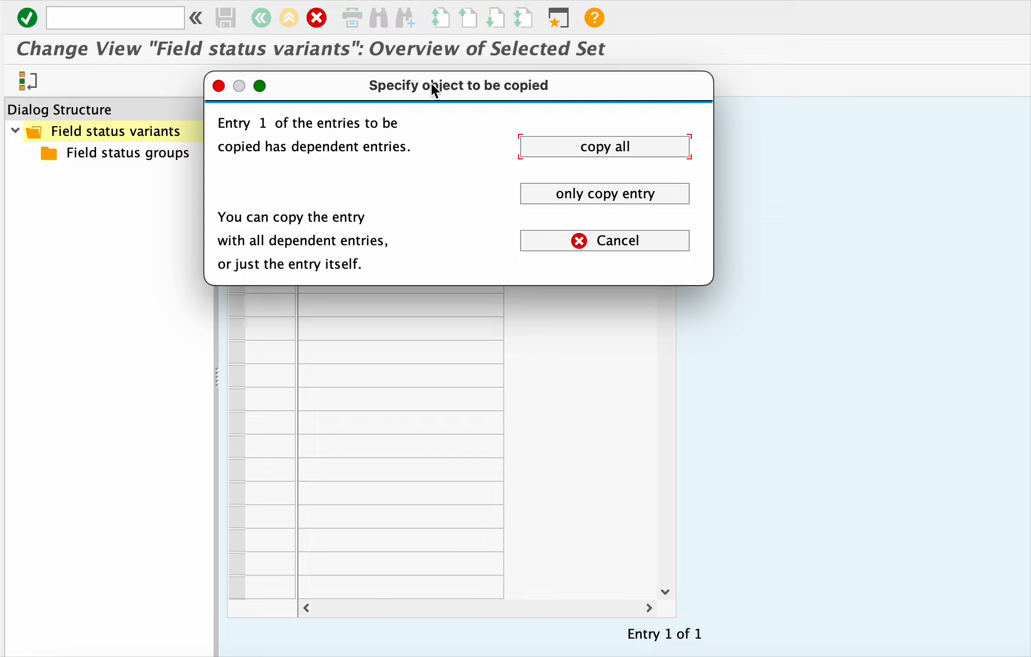
left_click_drag(449, 82, 730, 281)
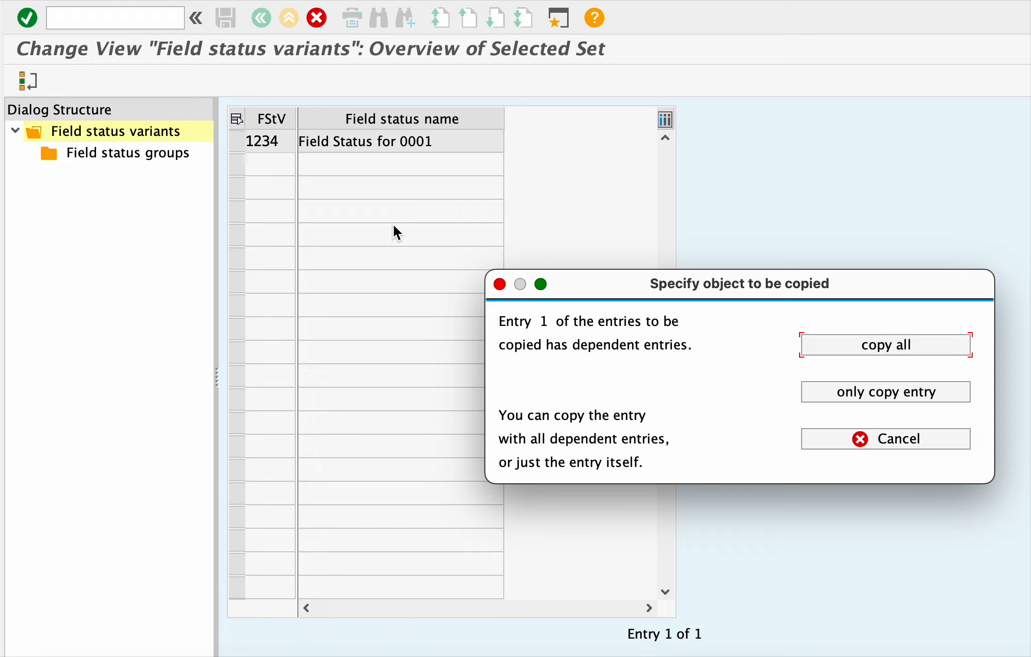
- Choose 'copy all' so all 42 dependent entries are copied into variant 1234
left_click(925, 347)
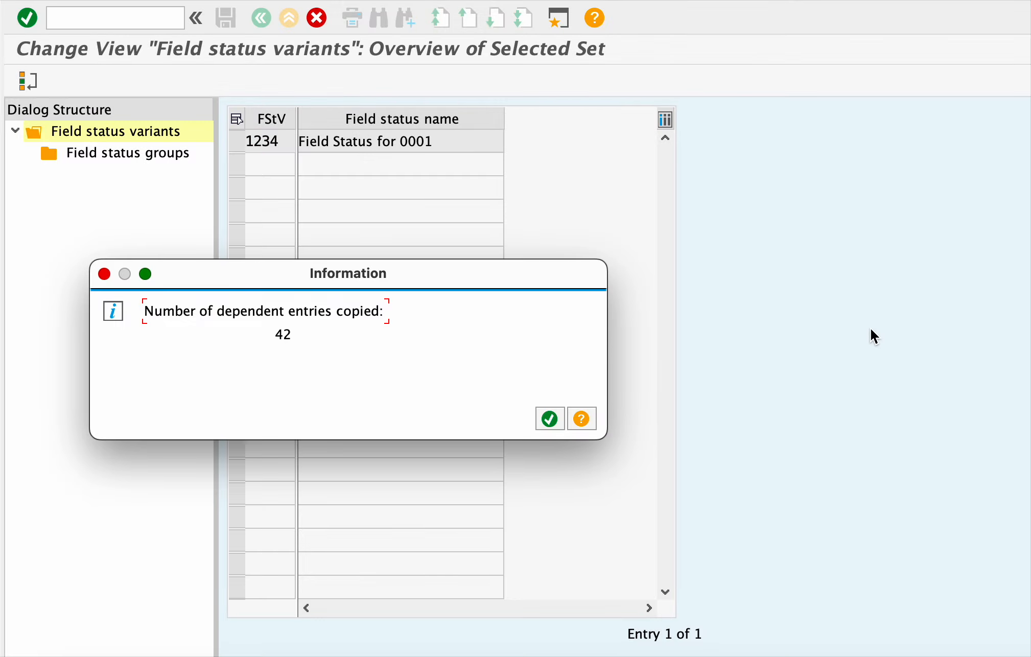
left_click_drag(478, 281, 827, 258)
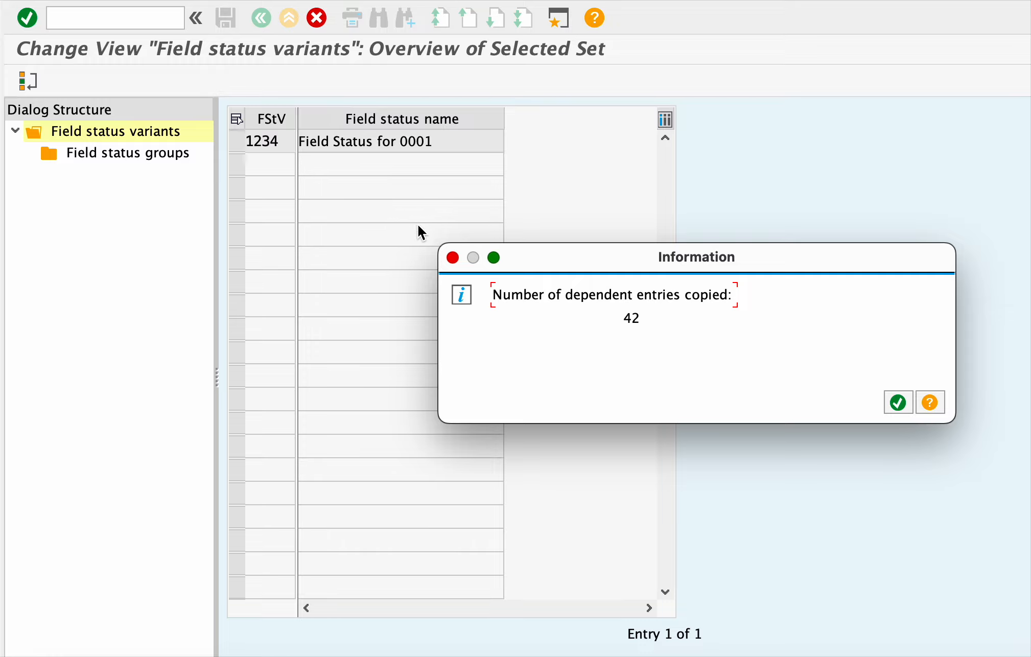
- Dismiss the Information message about the 42 copied entries
left_click(452, 258)
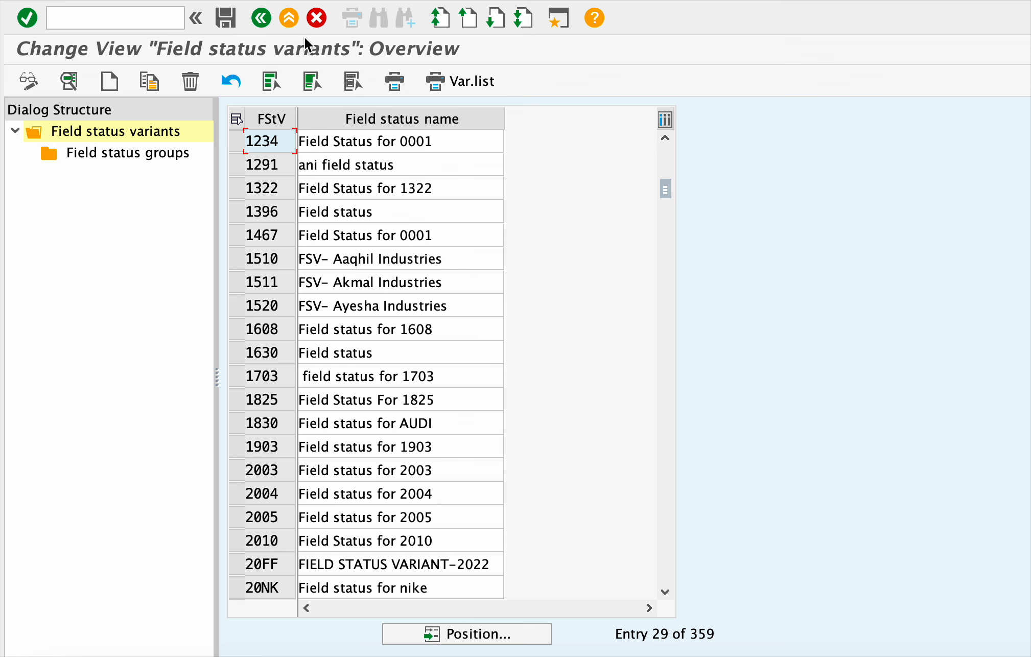
- Leave variant maintenance without saving, then relaunch Define Field Status Variants from the IMG
left_click(267, 23)
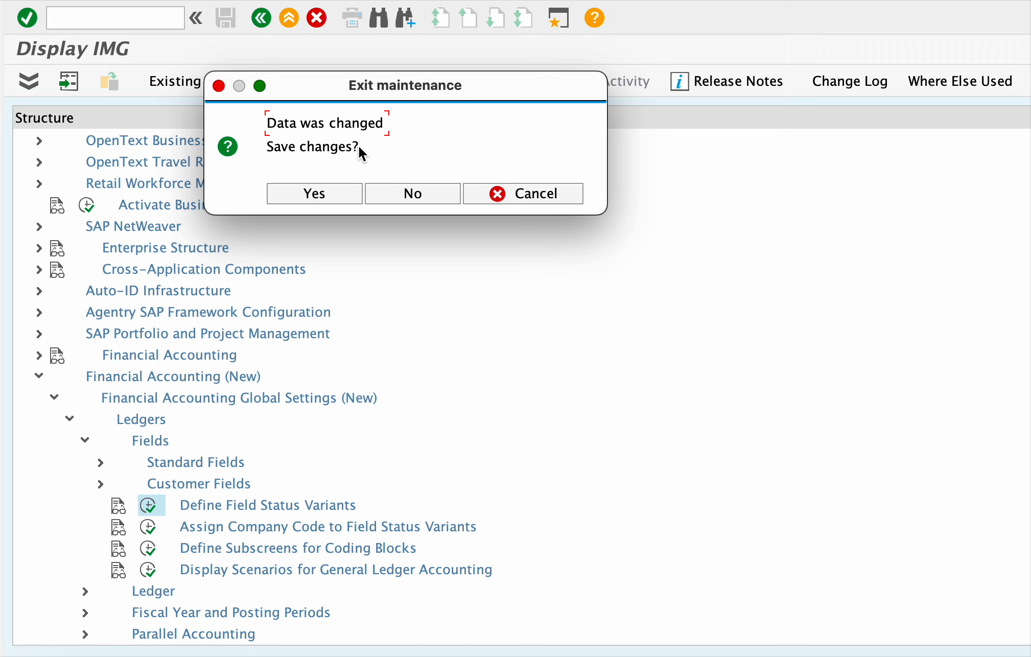
left_click(420, 196)
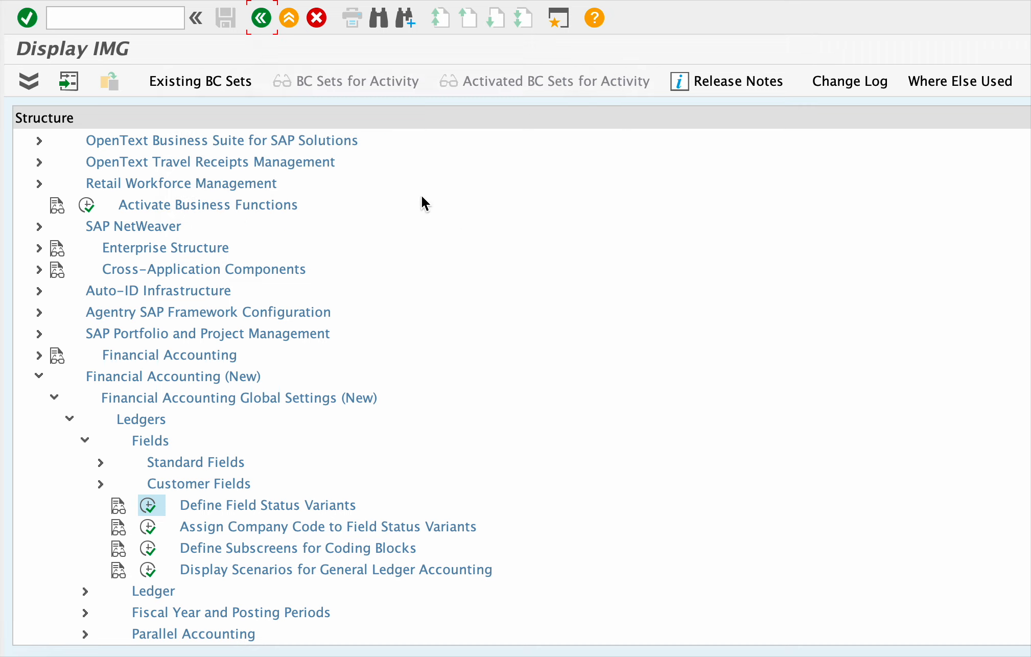
left_click(147, 507)
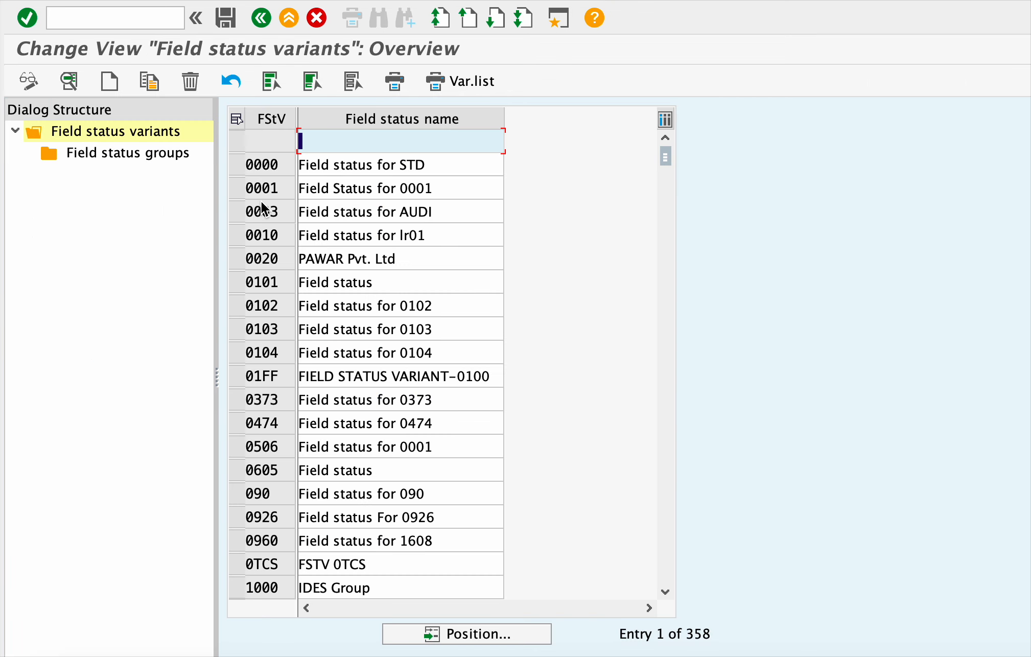
- Select and then deselect variant 0001 in the field status variants list
left_click(236, 189)
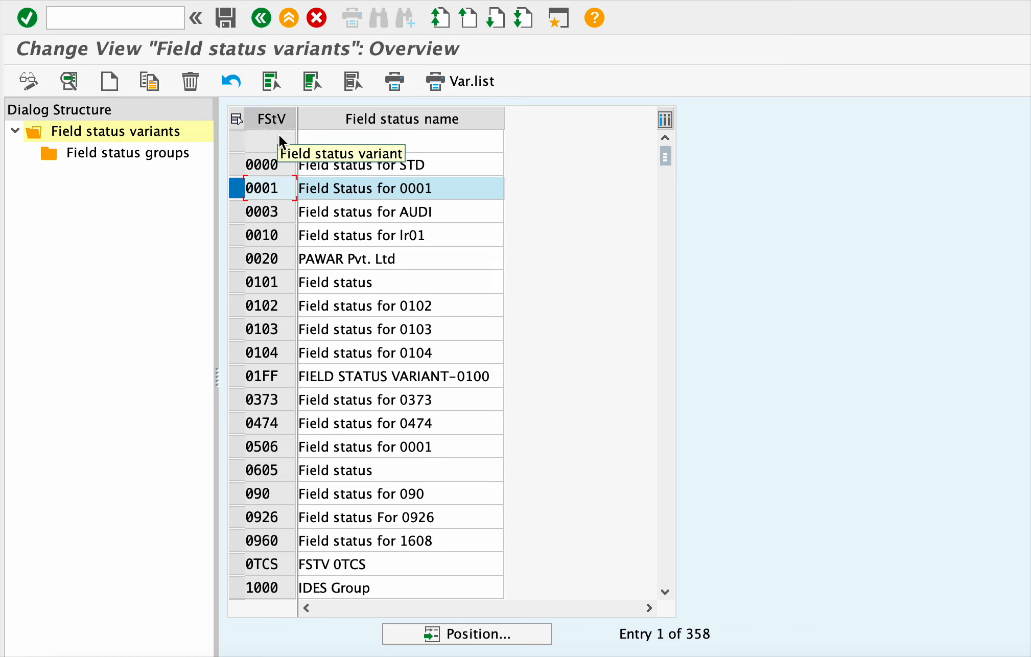
left_click(242, 192)
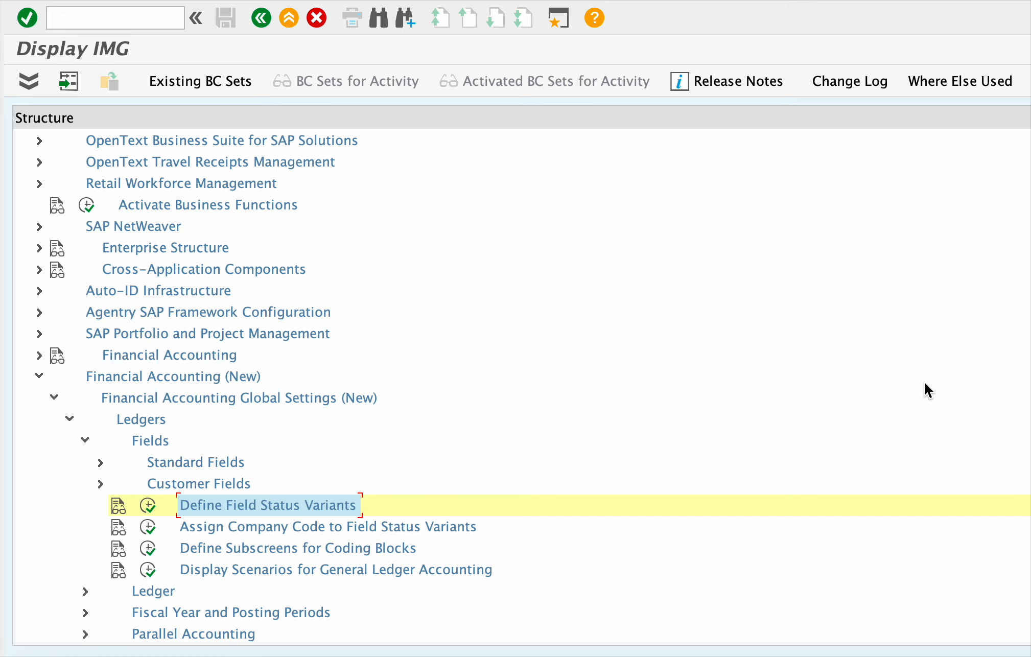
key("super+shift+5")
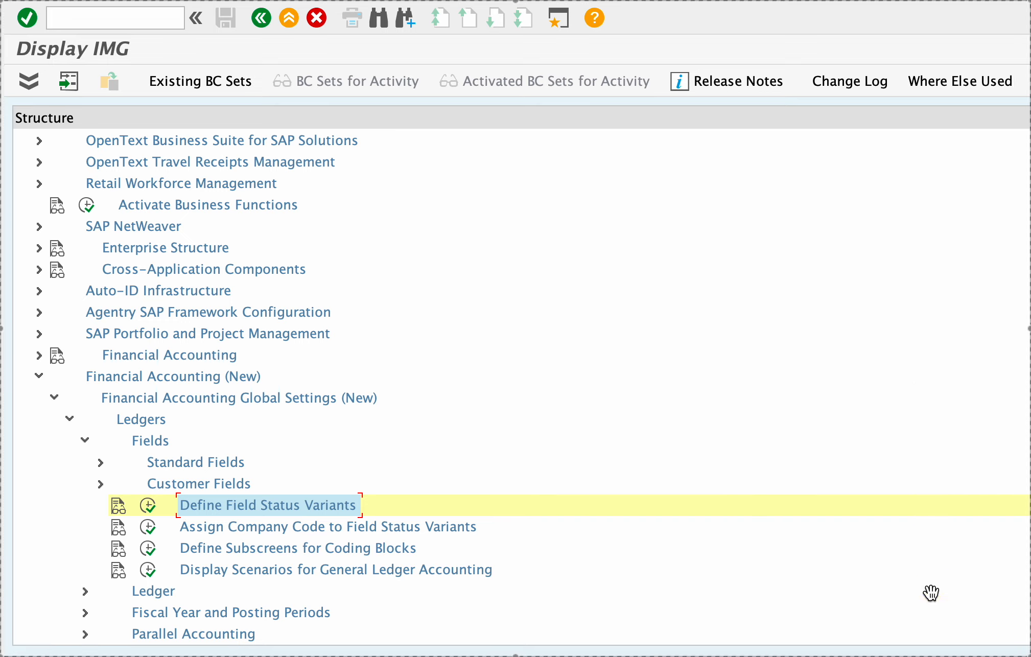